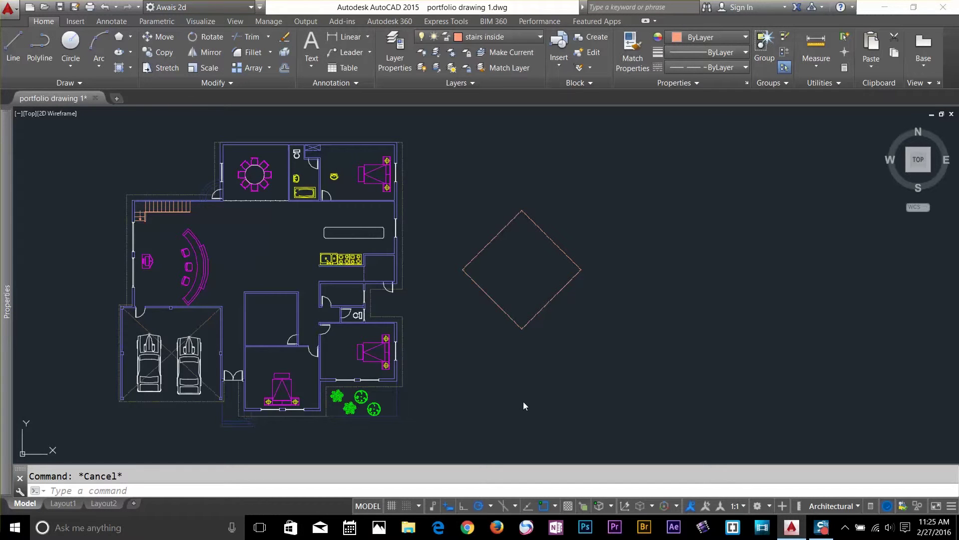
# Turn on the display of the UCS icon using the UCSICON command
pyautogui.click(532, 386)
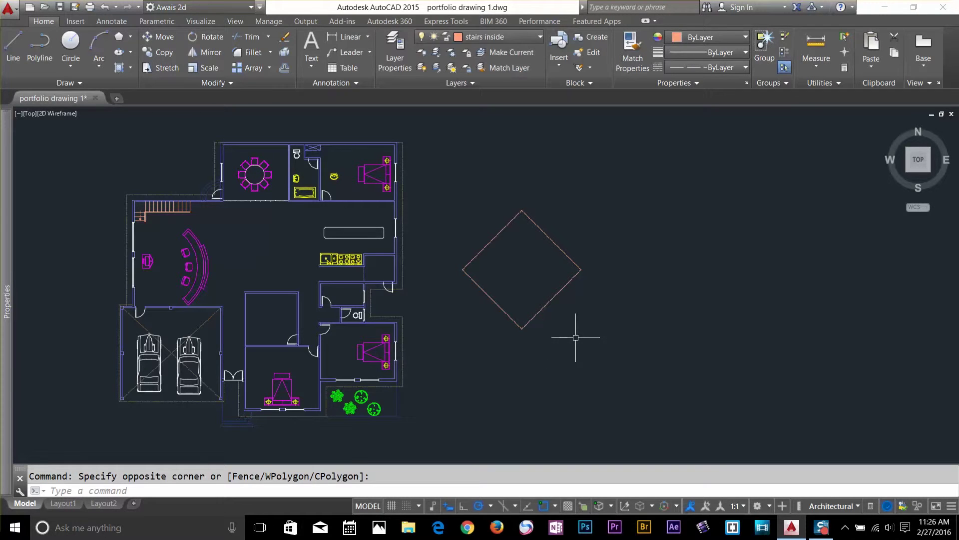
pyautogui.write('ucsIco')
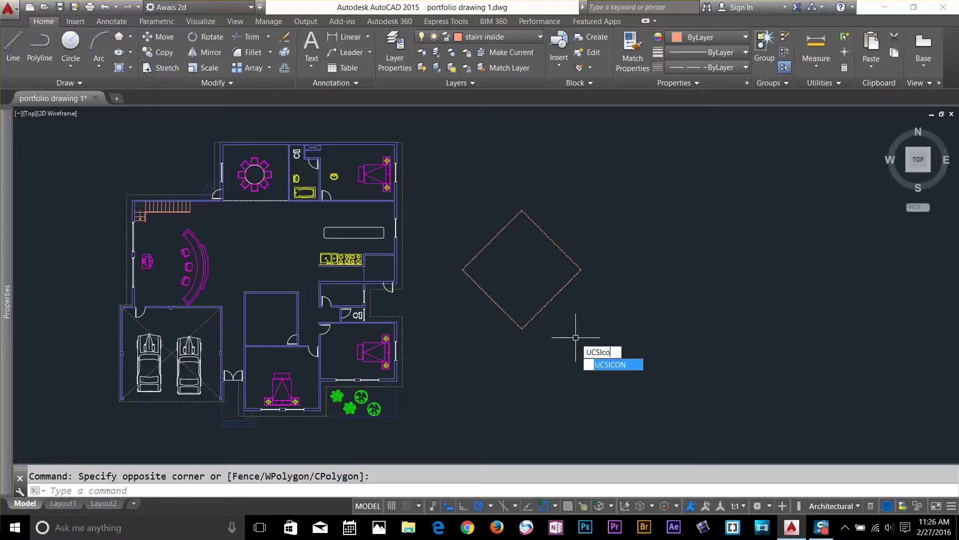
pyautogui.press('Return')
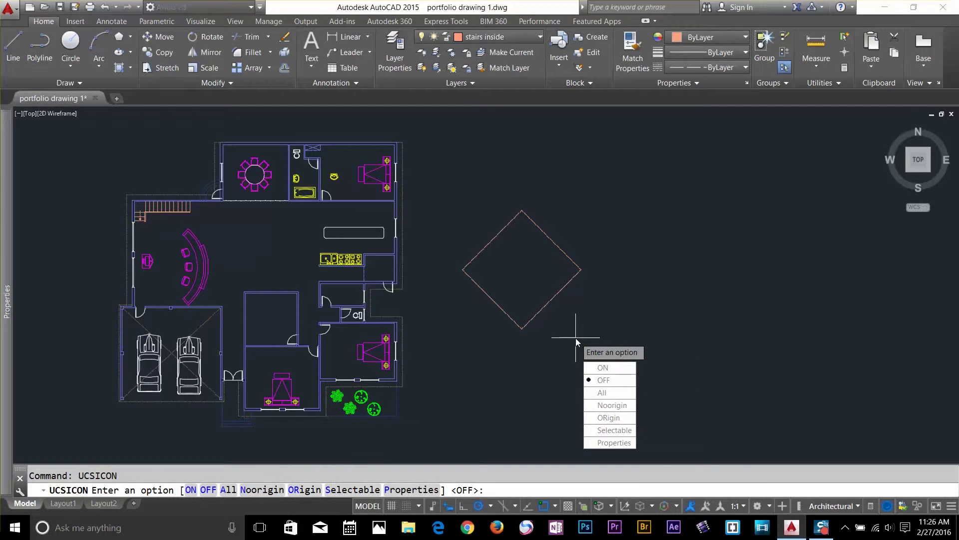
pyautogui.press('Up')
pyautogui.press('Return')
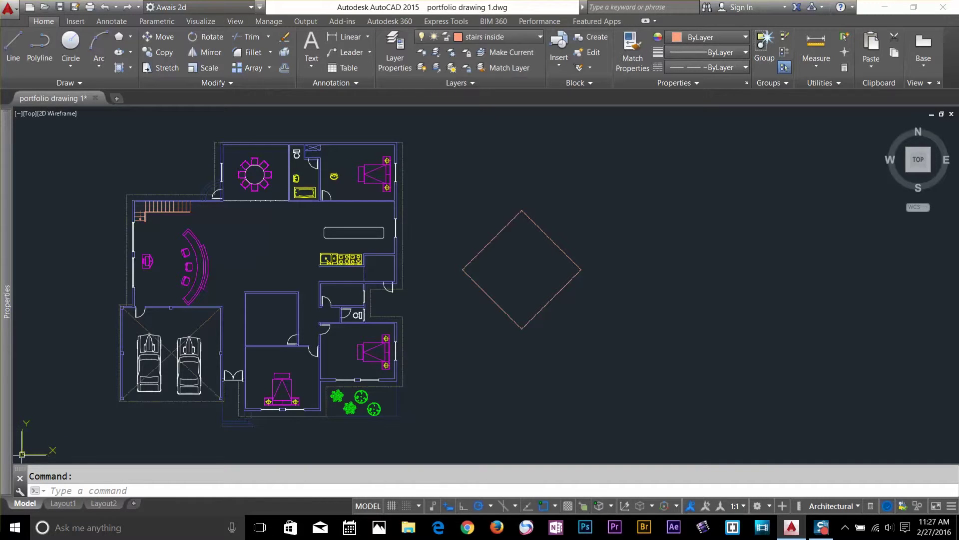
# Move the UCS origin into the empty area below the diamond and tilt its X axis toward the lower right
pyautogui.click(22, 454)
pyautogui.click(22, 454)
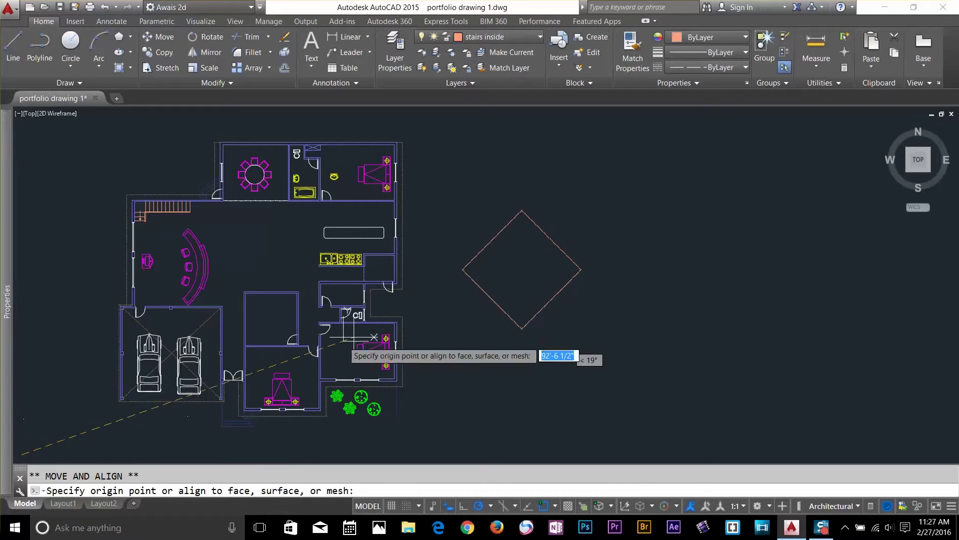
pyautogui.click(473, 383)
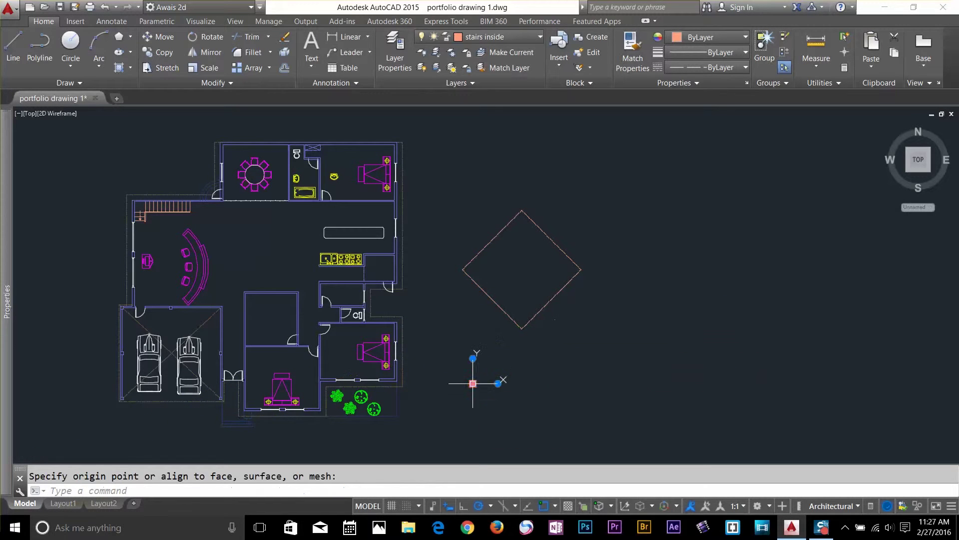
pyautogui.click(498, 384)
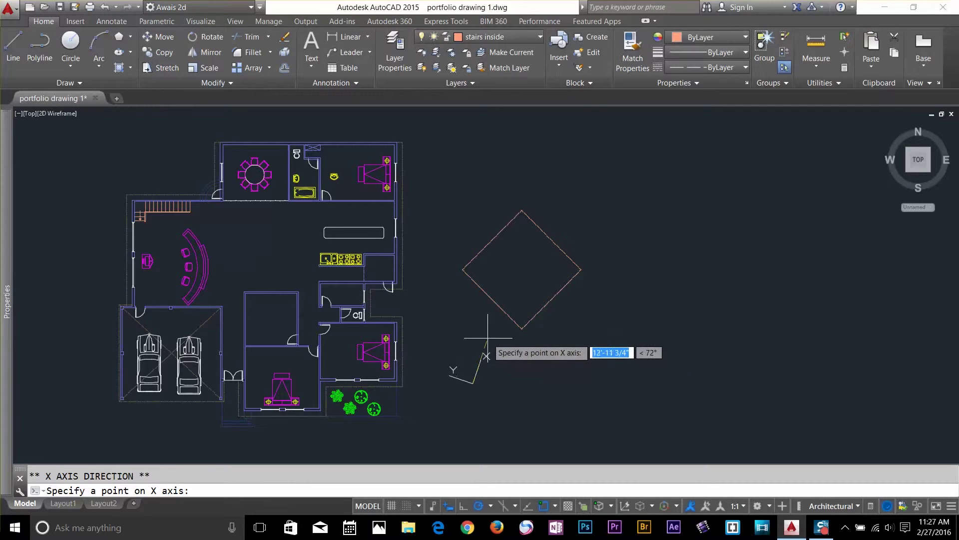
pyautogui.click(492, 408)
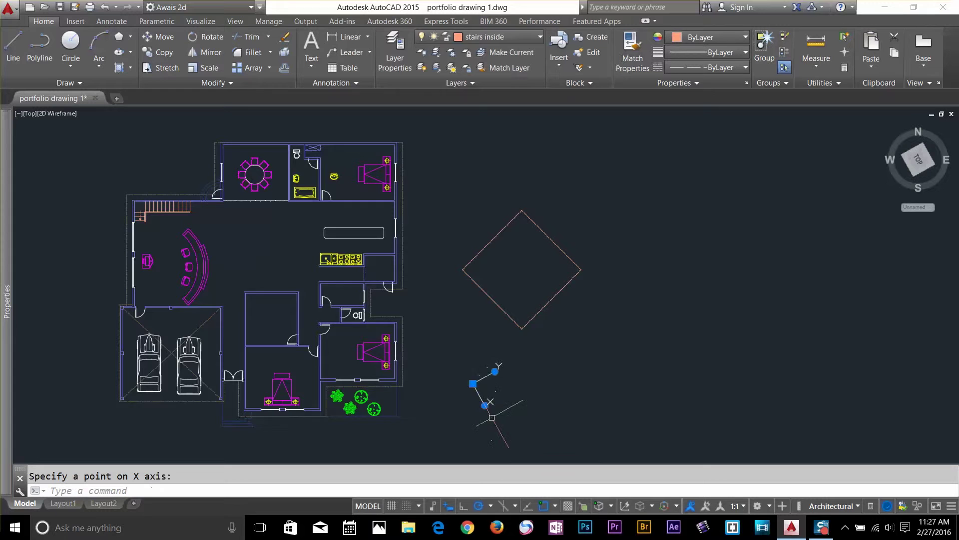
# Move the UCS origin closer to the diamond's lower-left side and point its Y axis nearly straight up
pyautogui.click(474, 384)
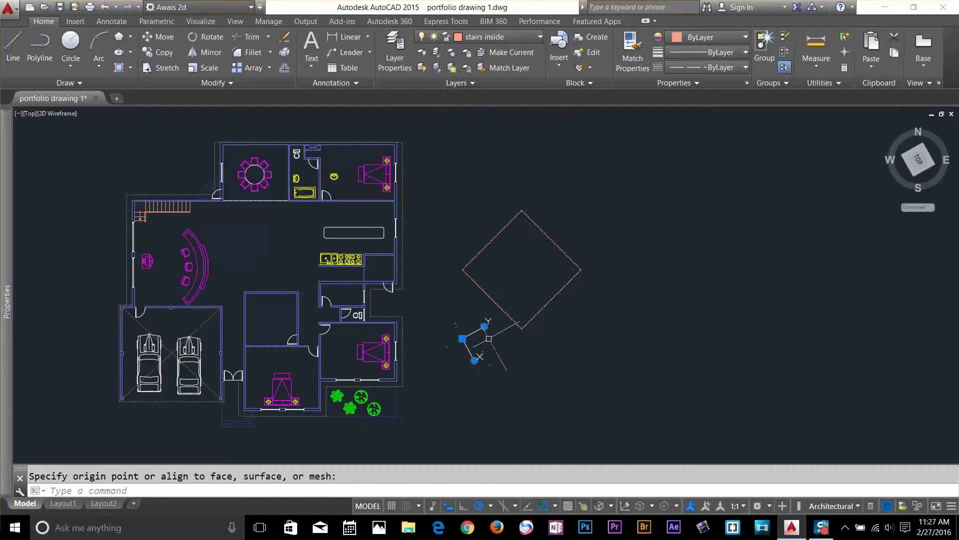
pyautogui.click(462, 339)
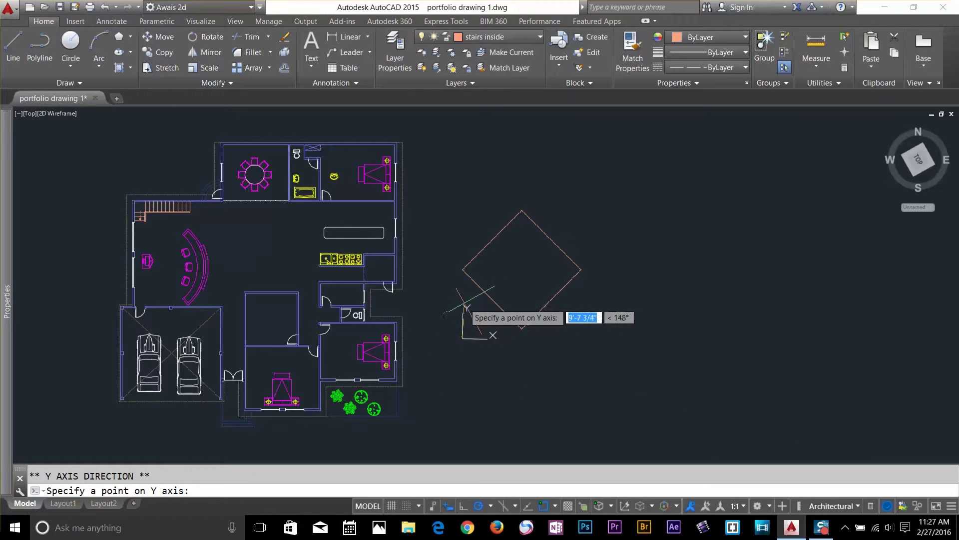
pyautogui.click(462, 306)
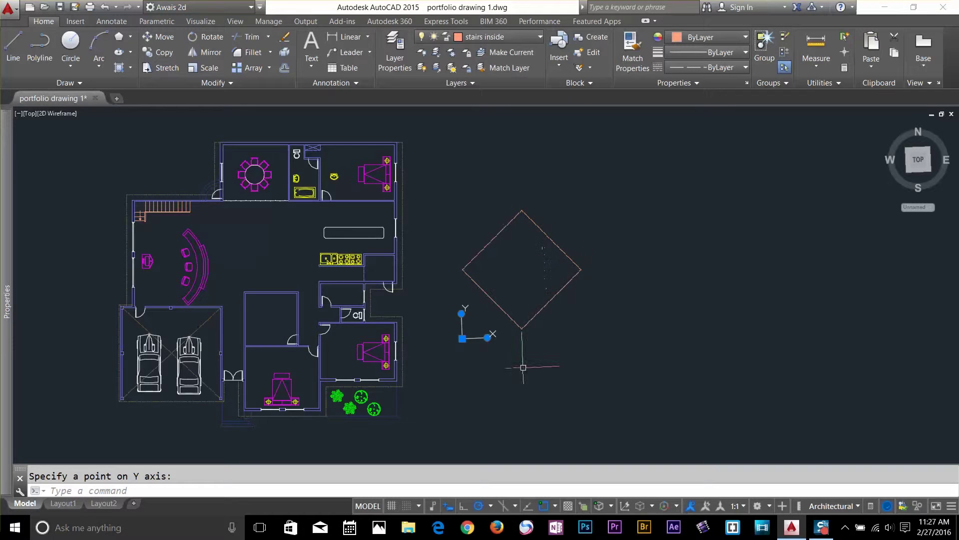
# Place the UCS origin on the diamond's top corner and align the X axis with its upper-right edge through the right corner
pyautogui.moveTo(462, 339)
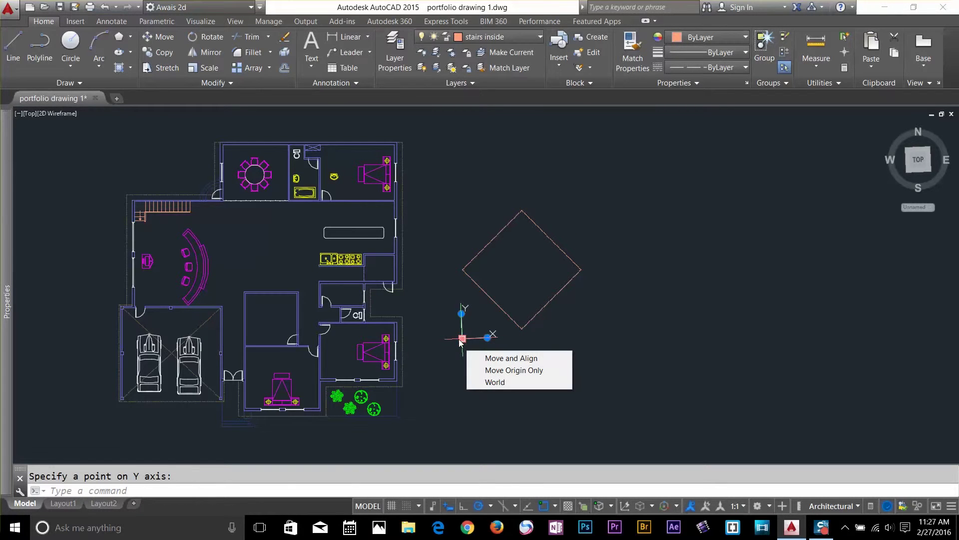
pyautogui.click(462, 339)
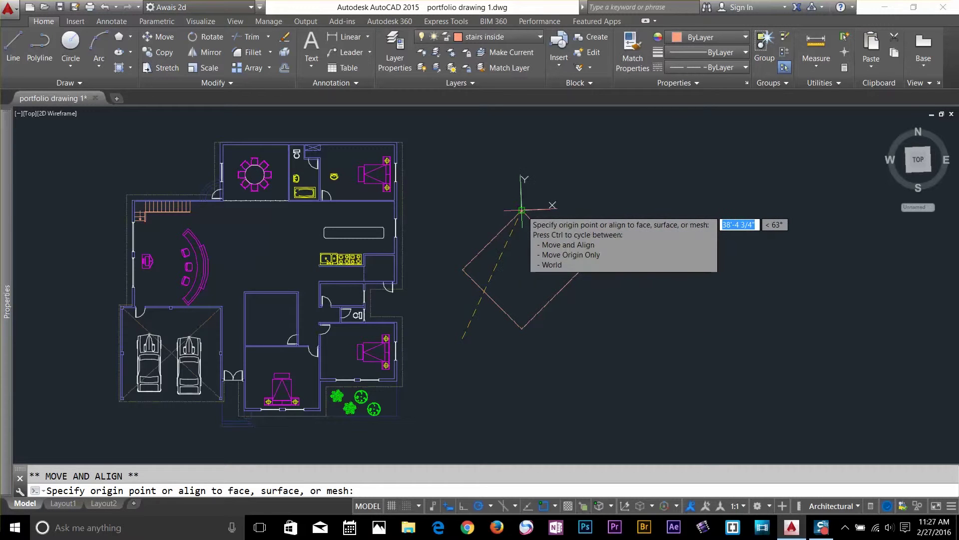
pyautogui.click(521, 210)
pyautogui.moveTo(547, 210)
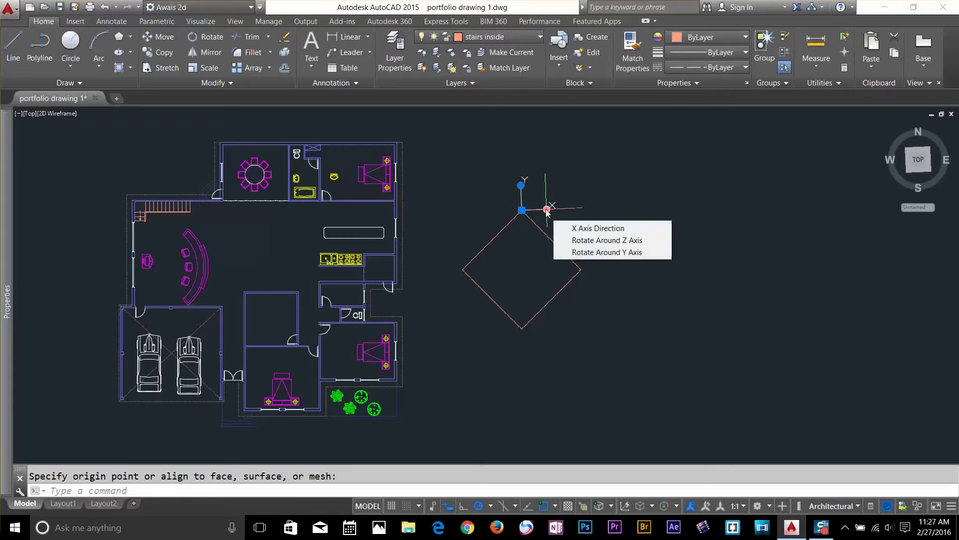
pyautogui.click(547, 210)
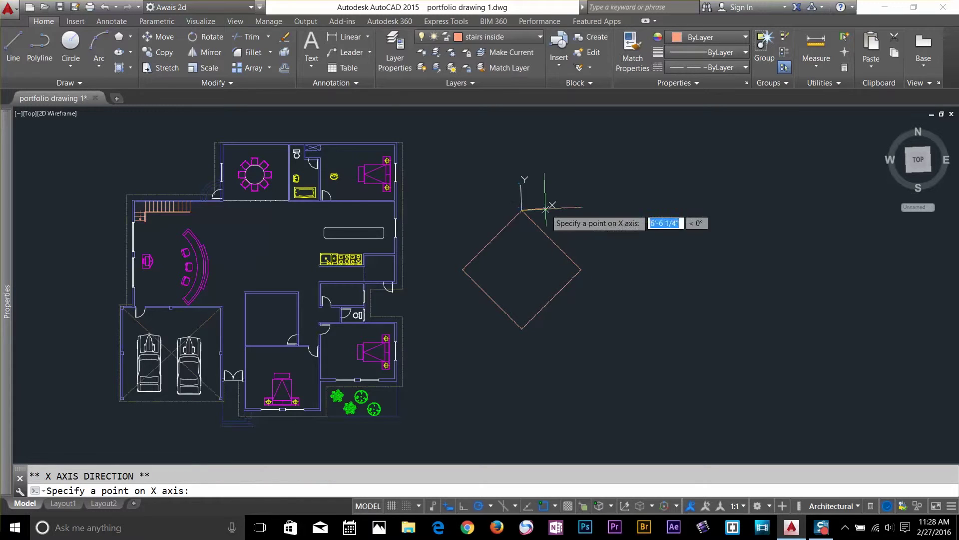
pyautogui.click(581, 270)
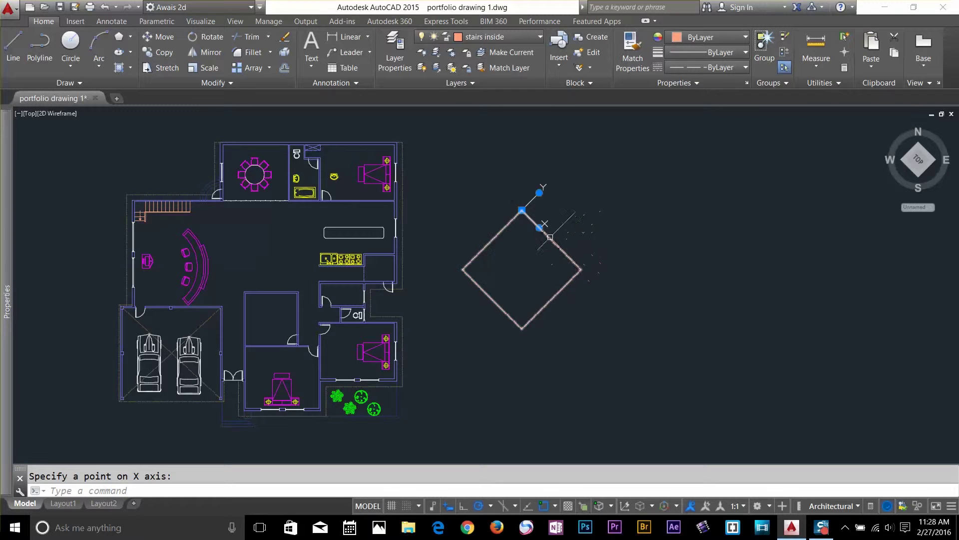
# Turn Ortho on and draw a line from the diamond's top corner along the UCS Y axis toward the upper right
pyautogui.moveTo(627, 300); pyautogui.dragTo(557, 315, button='middle')
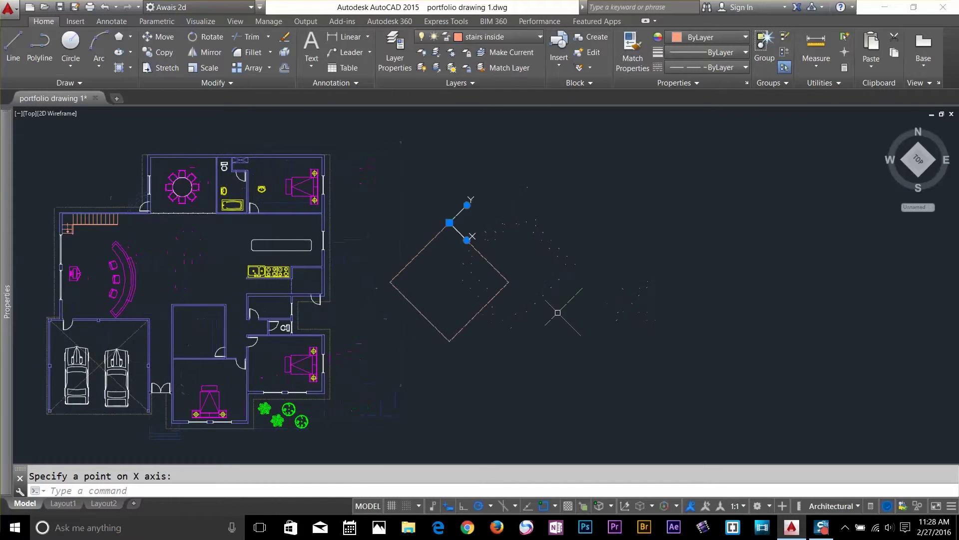
pyautogui.click(13, 45)
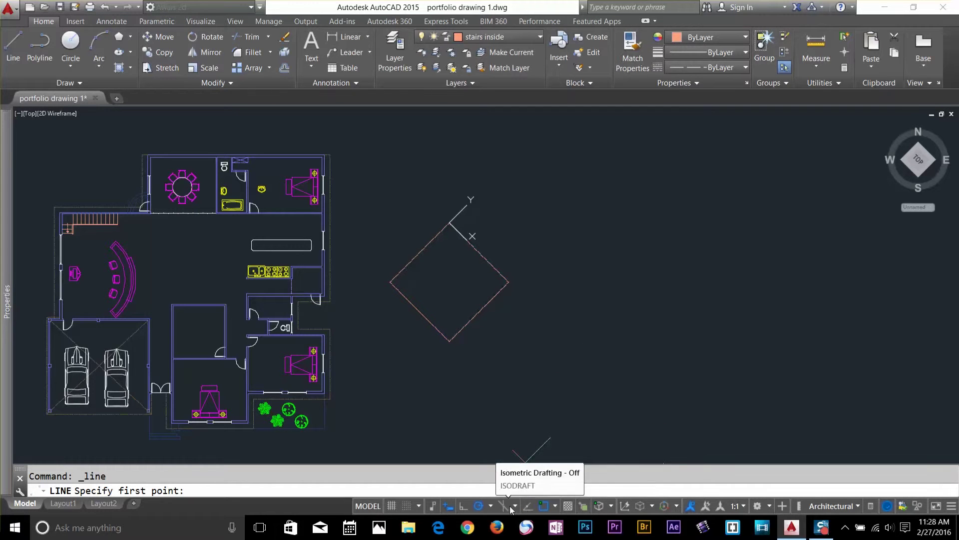
pyautogui.click(463, 506)
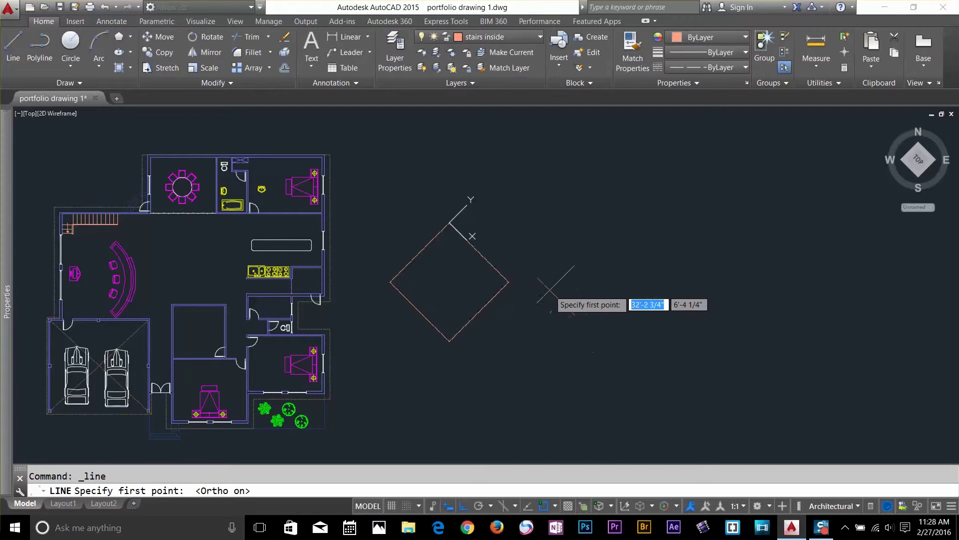
pyautogui.click(449, 222)
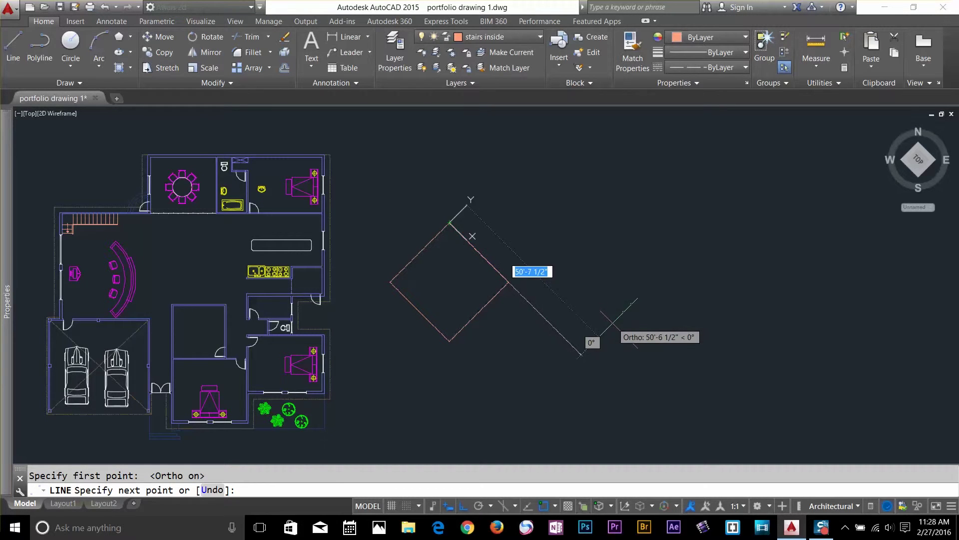
pyautogui.scroll(-3, 599, 324)
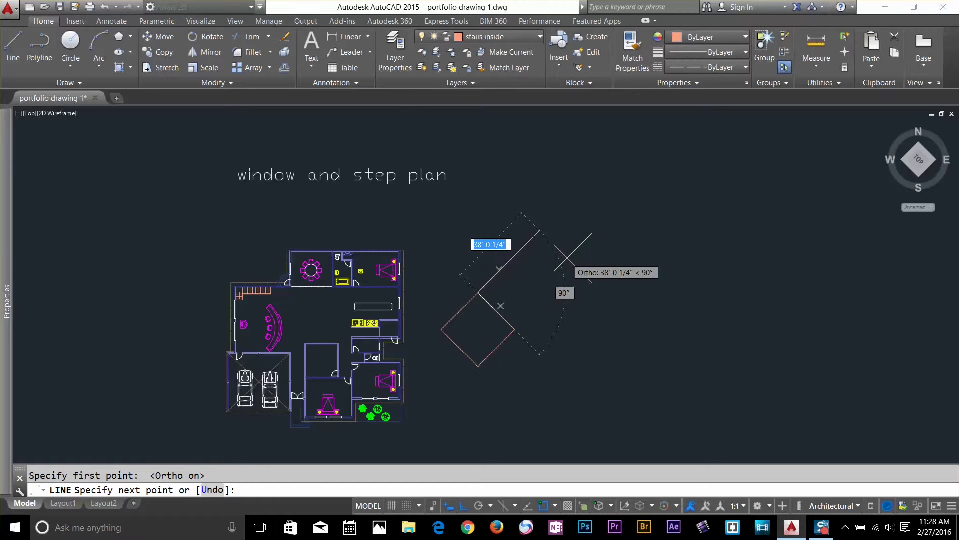
pyautogui.click(585, 240)
pyautogui.press('Return')
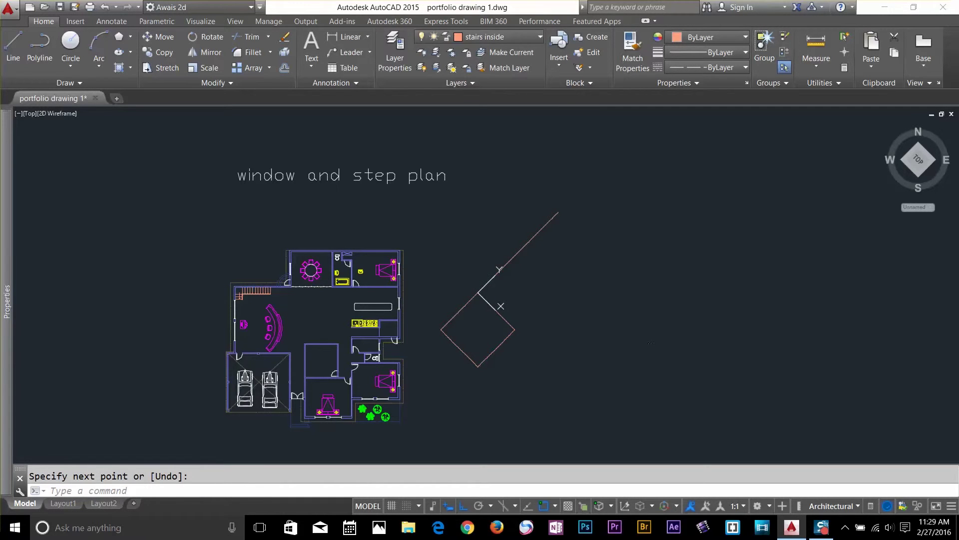
# Reset the UCS to World
pyautogui.write('ucs')
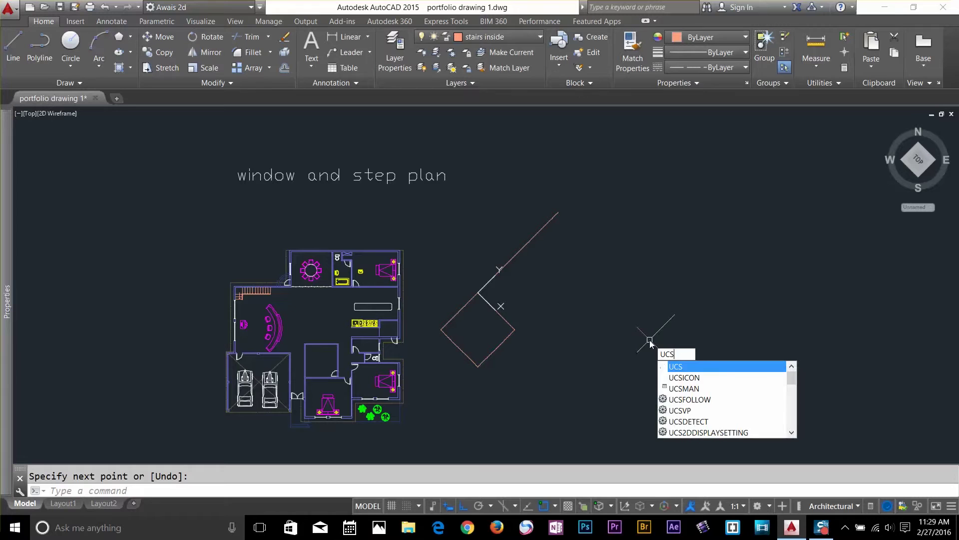
pyautogui.press('Return')
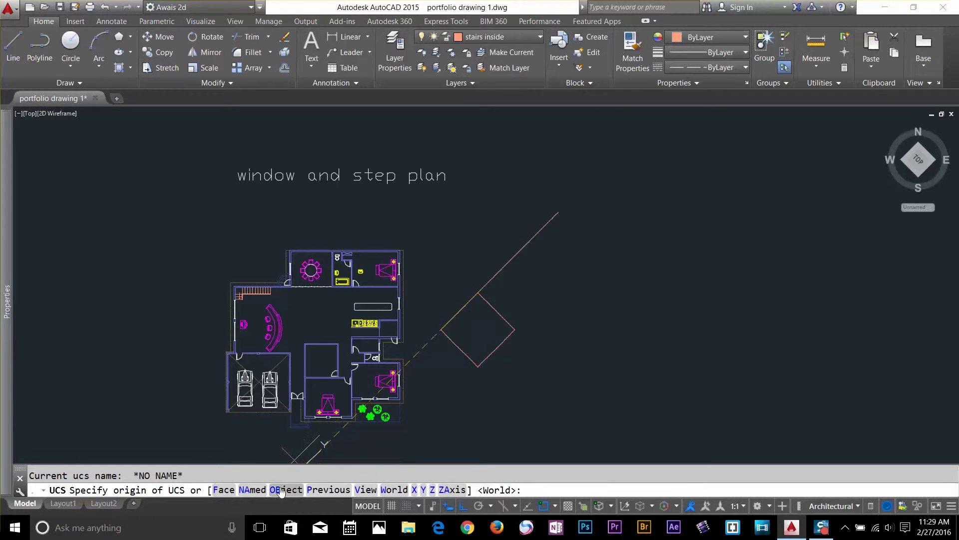
pyautogui.click(395, 490)
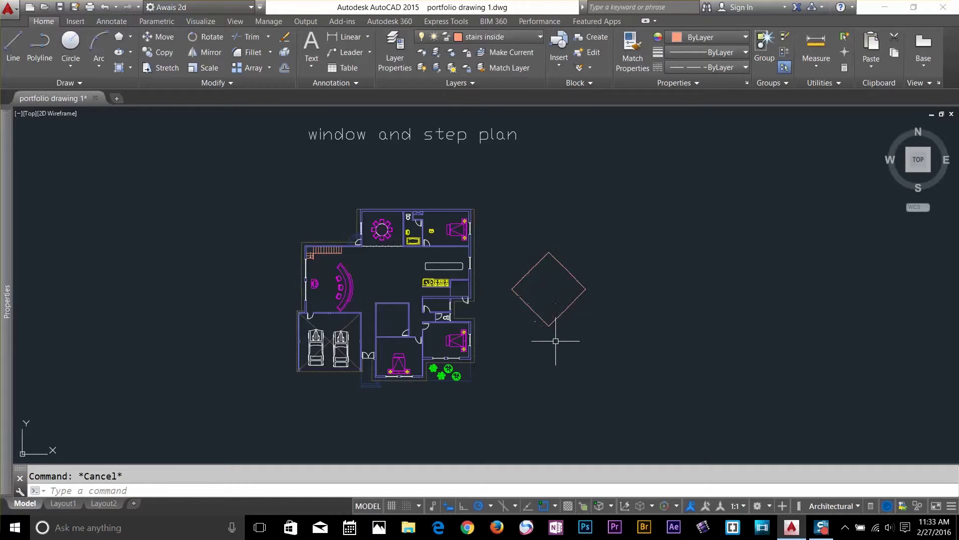
# Explode the diamond into separate lines
pyautogui.write('x')
pyautogui.press('Return')
pyautogui.click(558, 320)
pyautogui.press('Return')
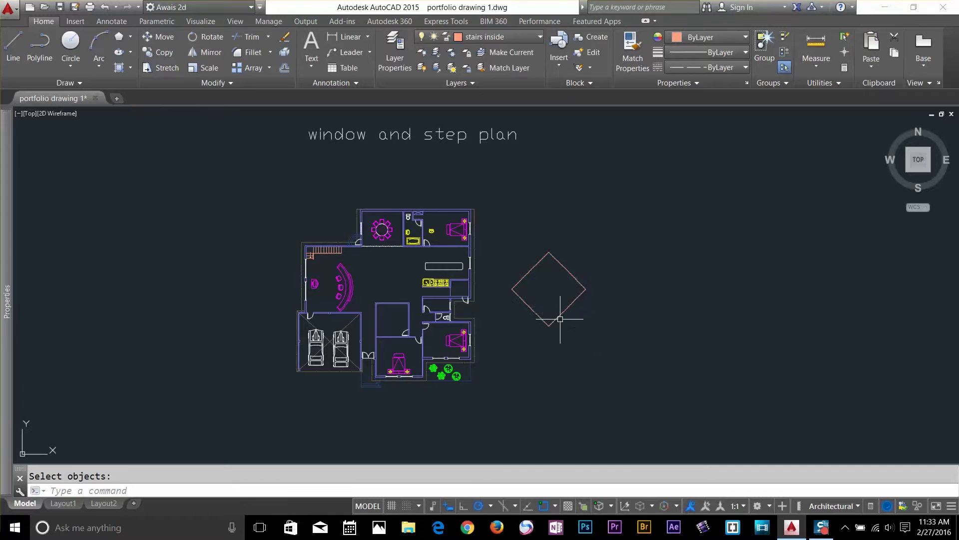
pyautogui.click(577, 308)
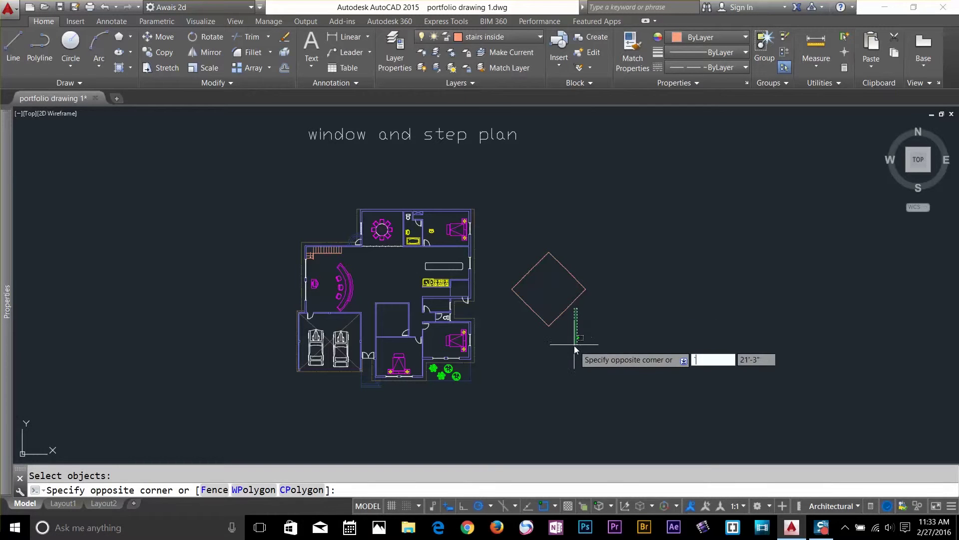
pyautogui.press('Escape')
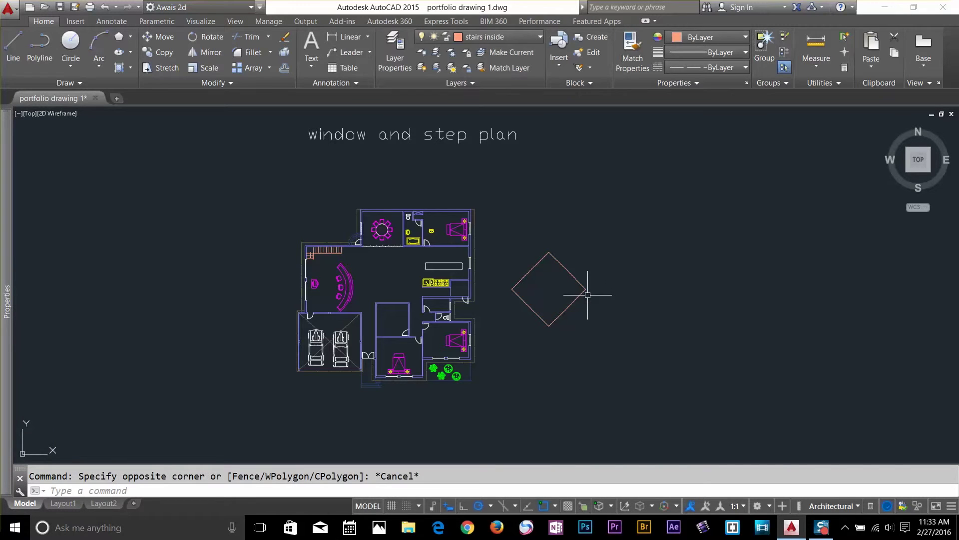
# Align the UCS to the diamond's upper-right edge with the UCS Object option
pyautogui.write('ucs')
pyautogui.press('Return')
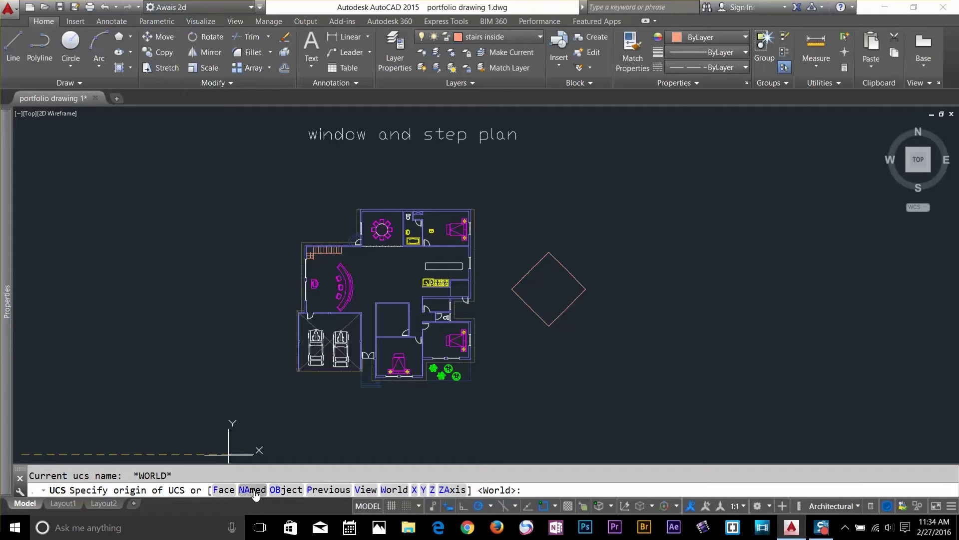
pyautogui.click(498, 39)
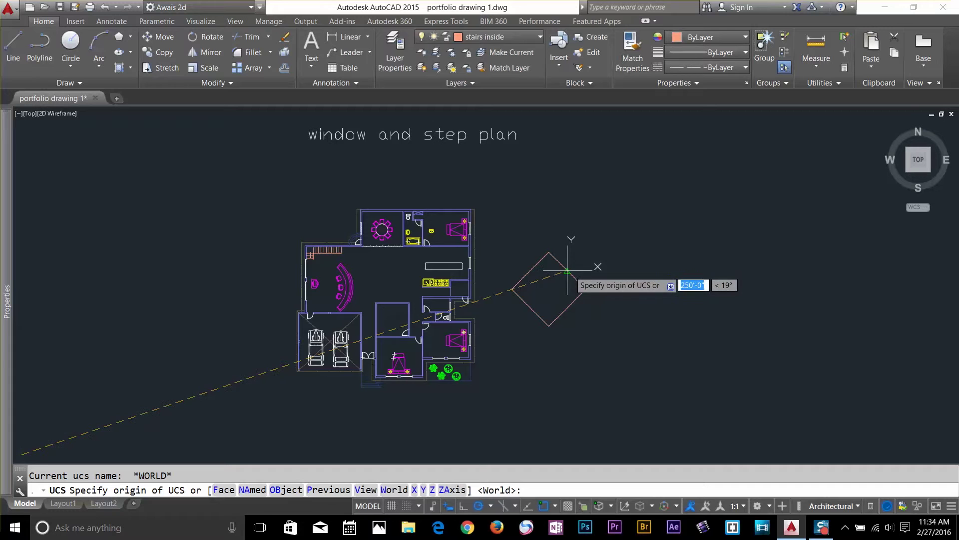
pyautogui.click(285, 489)
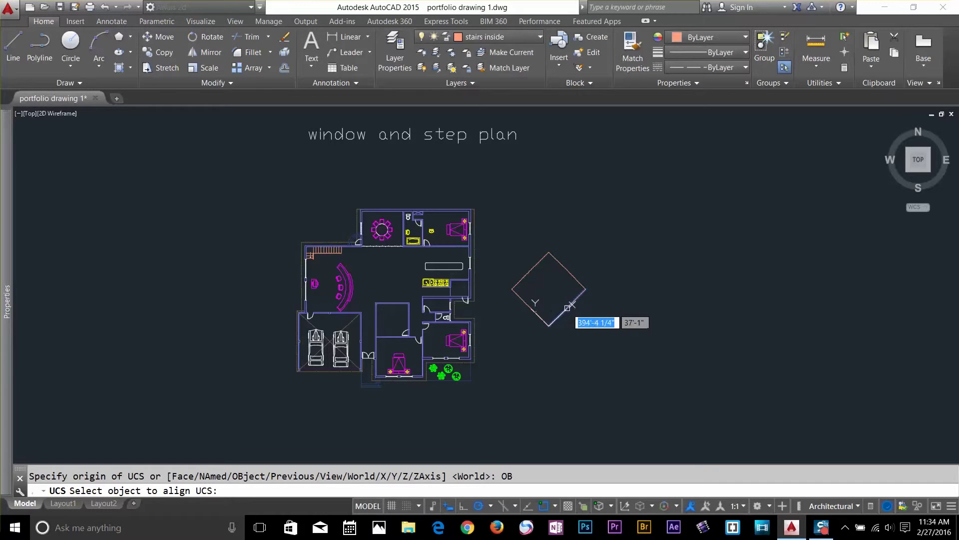
pyautogui.click(561, 264)
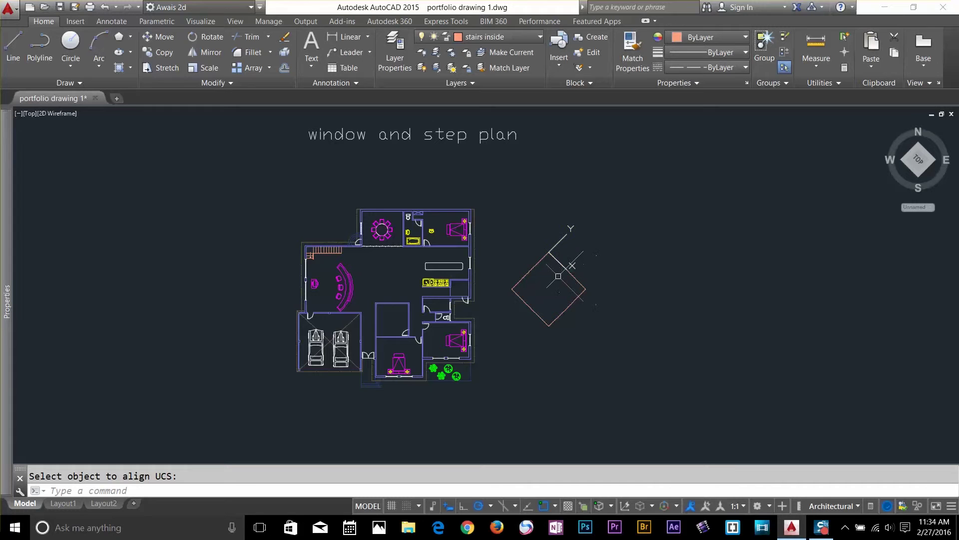
# Stretch the far ends of the diamond's upper-right and lower-left edges toward the lower right with Ortho turned on
pyautogui.click(166, 69)
pyautogui.click(555, 303)
pyautogui.click(580, 318)
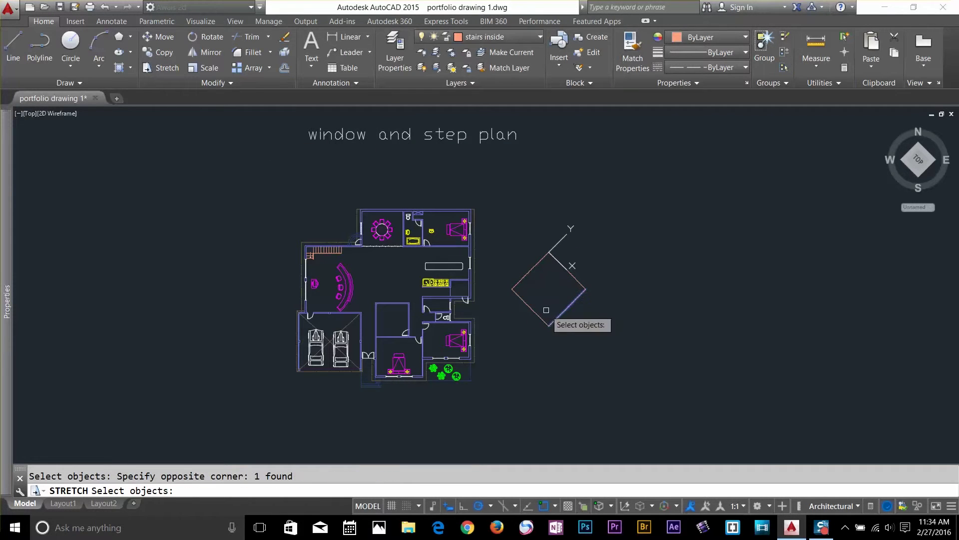
pyautogui.click(554, 323)
pyautogui.click(536, 305)
pyautogui.click(603, 280)
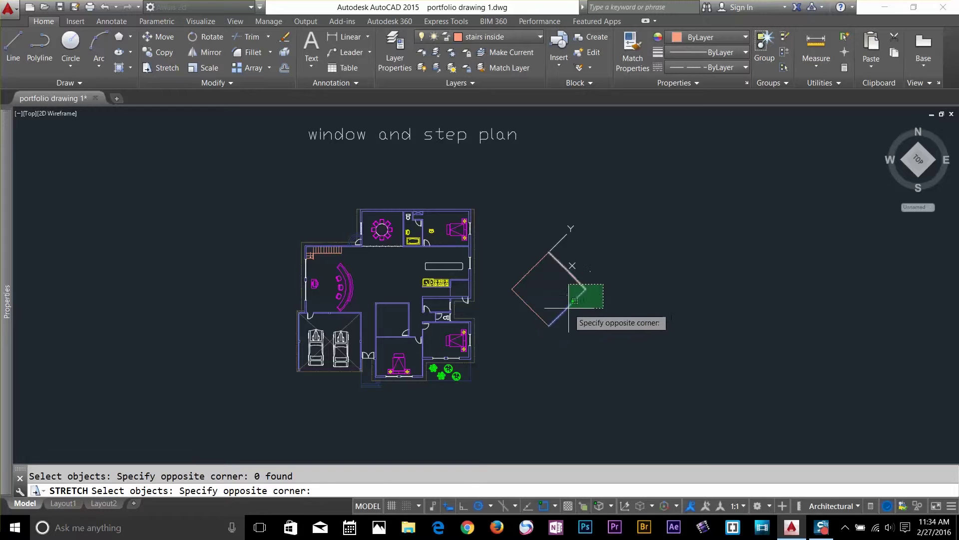
pyautogui.click(539, 336)
pyautogui.press('Return')
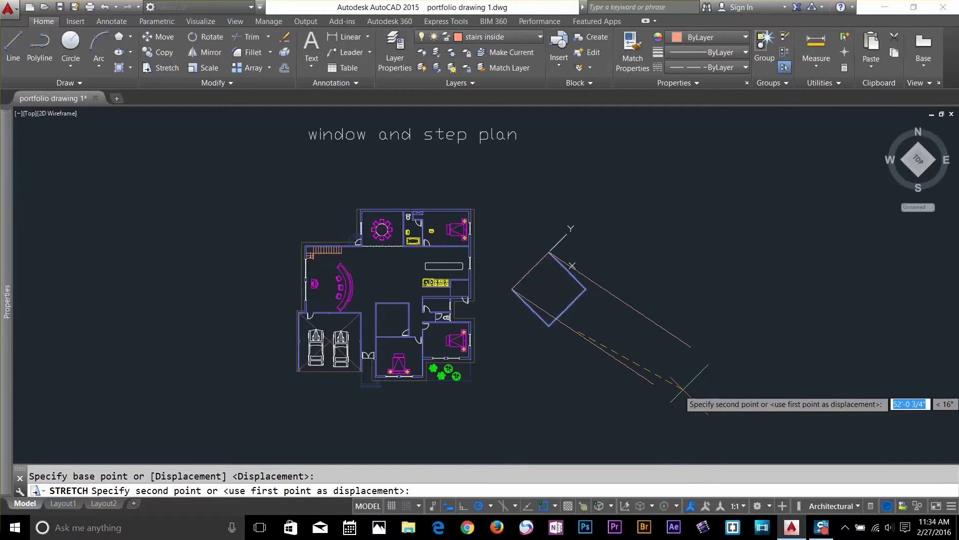
pyautogui.press('F8')
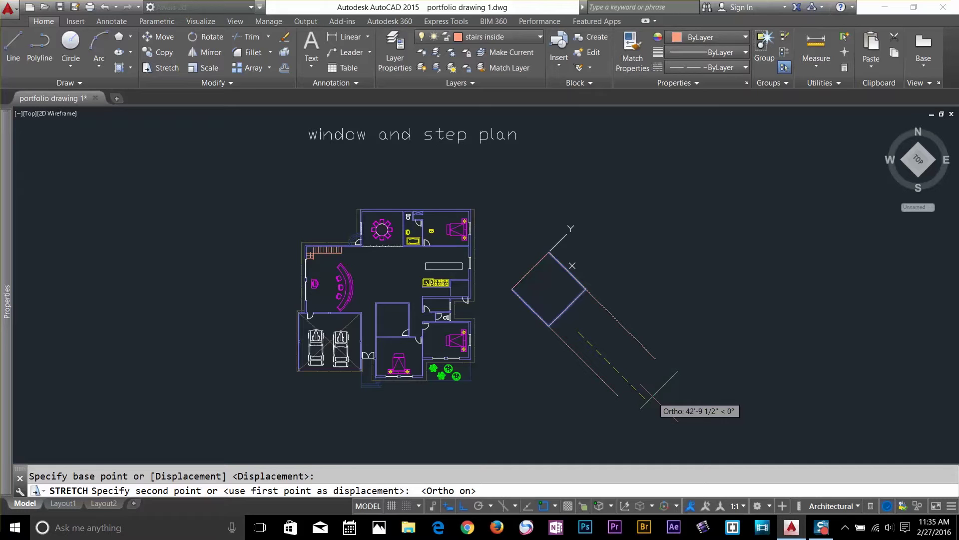
pyautogui.click(615, 362)
pyautogui.press('Escape')
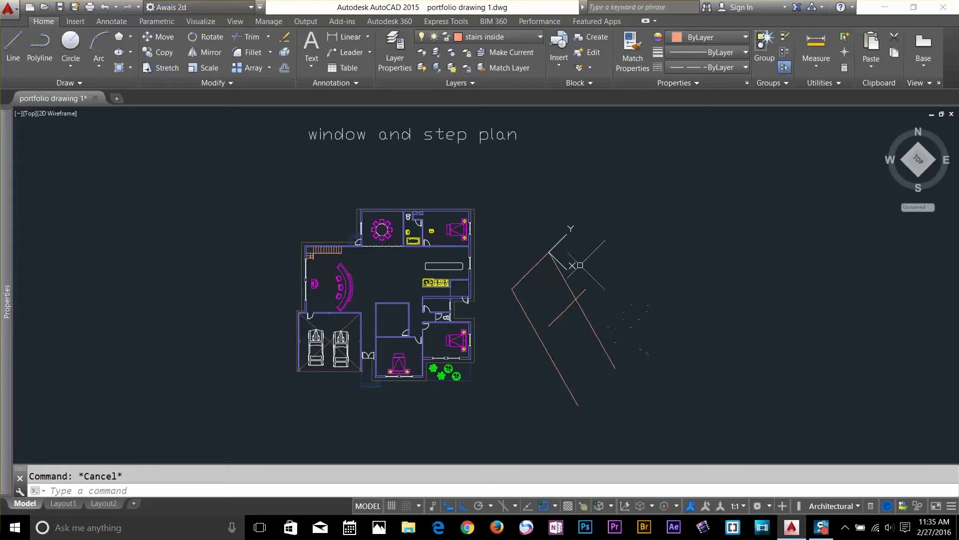
# Reset the UCS to World
pyautogui.write('ucs')
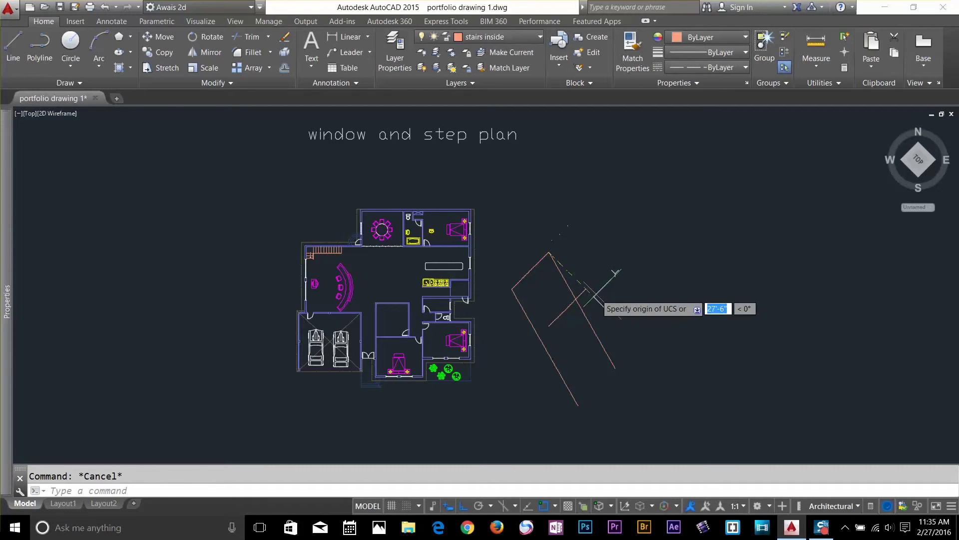
pyautogui.press('Return')
pyautogui.write('w')
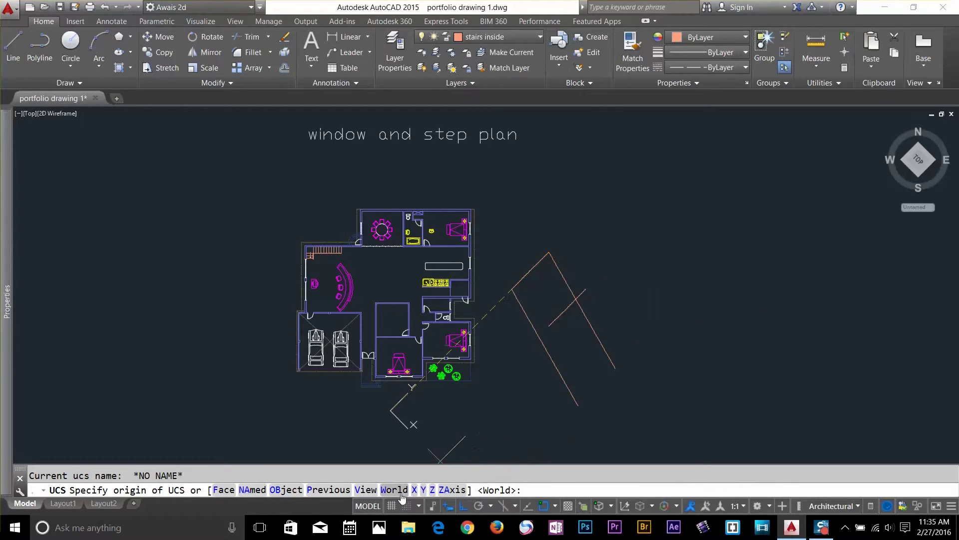
pyautogui.press('Return')
pyautogui.press('Escape')
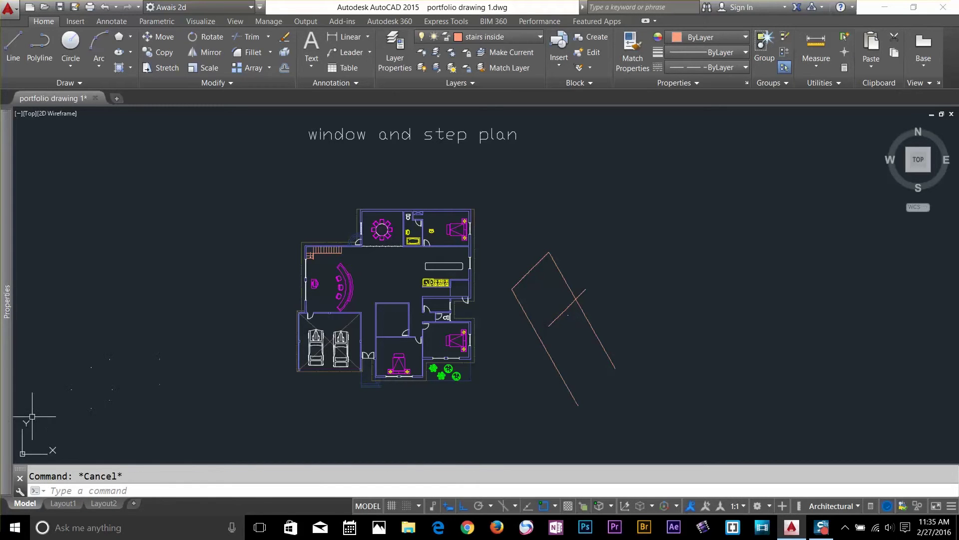
# Move the UCS origin to the top corner of the stretched shape with Ortho turned off
pyautogui.moveTo(7, 414)
pyautogui.click(207, 403)
pyautogui.click(183, 420)
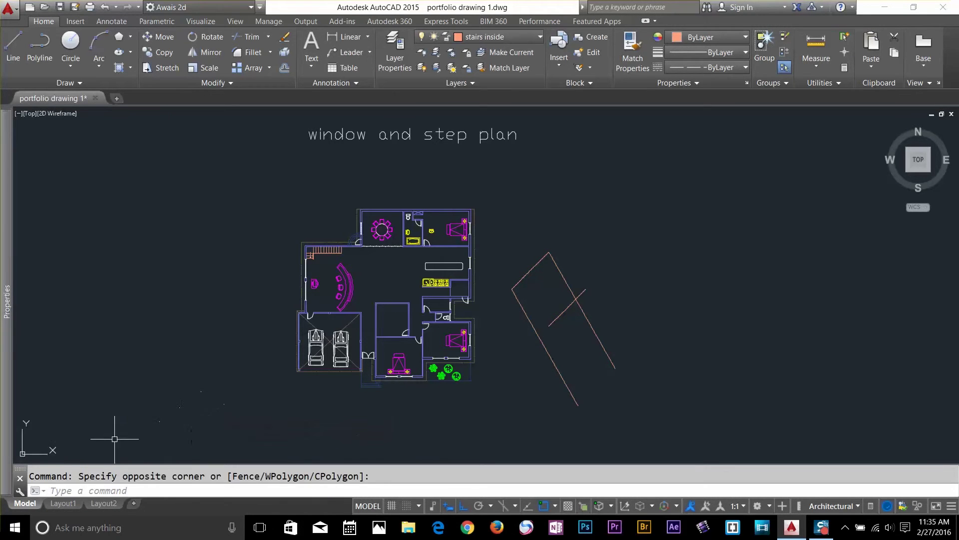
pyautogui.click(23, 454)
pyautogui.moveTo(23, 454)
pyautogui.click(70, 475)
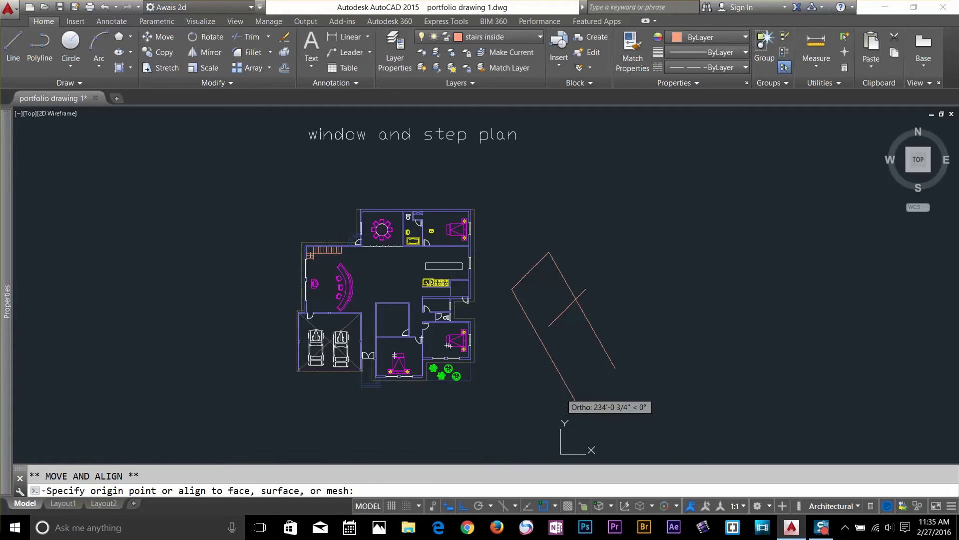
pyautogui.press('F8')
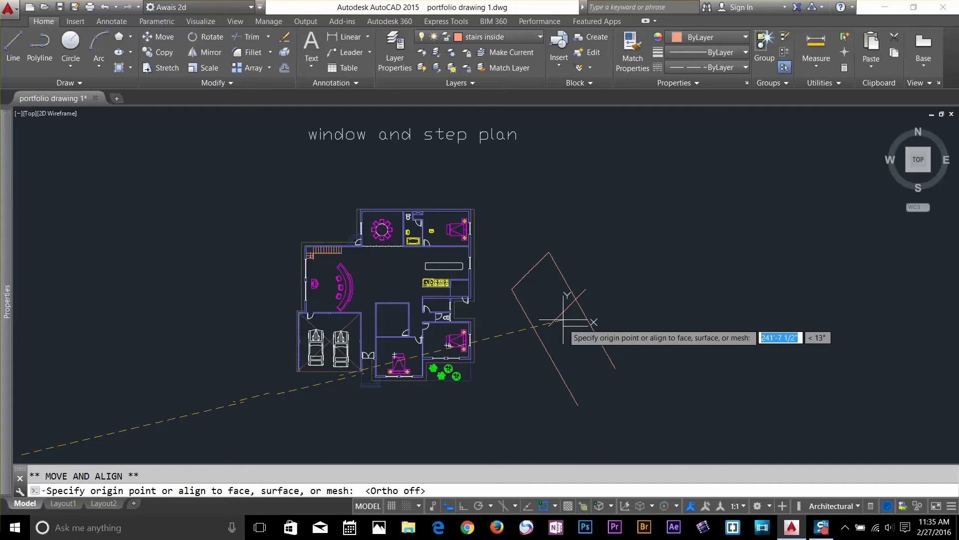
pyautogui.click(548, 252)
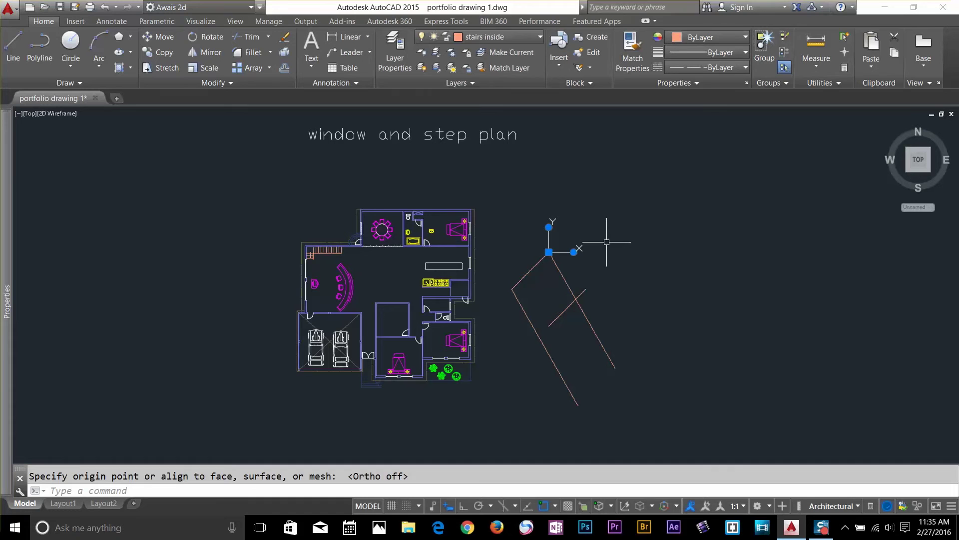
# Rotate the UCS 180 degrees about its X axis
pyautogui.write('ucs')
pyautogui.press('Return')
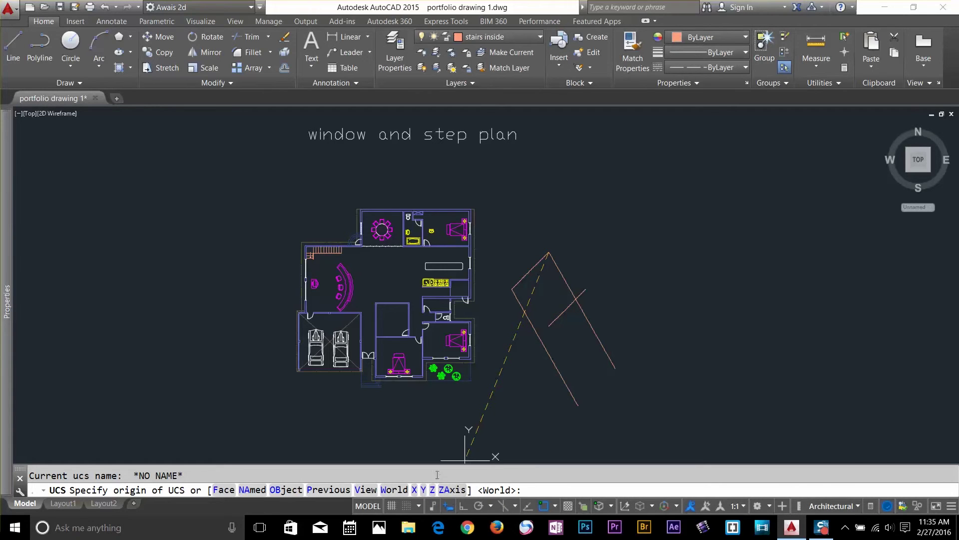
pyautogui.write('x')
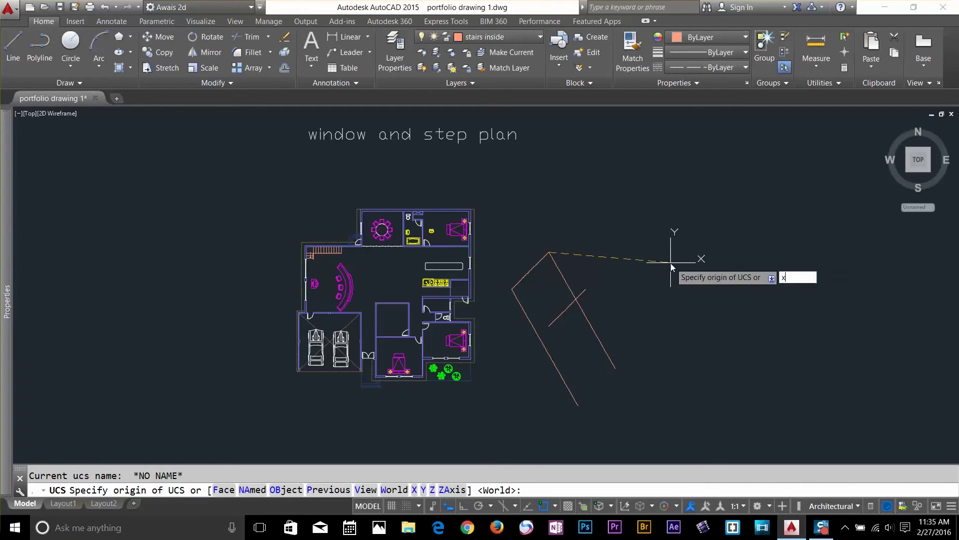
pyautogui.press('Return')
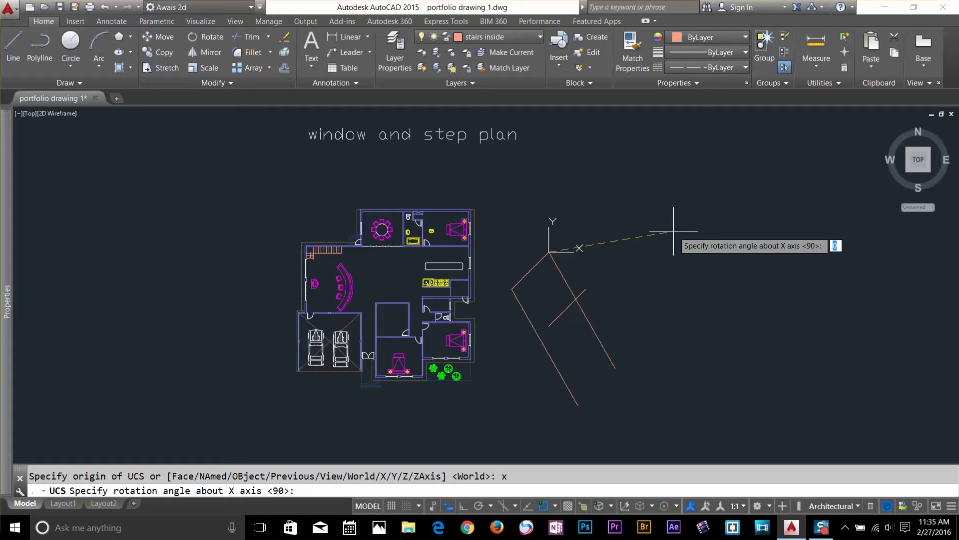
pyautogui.write('180')
pyautogui.press('Return')
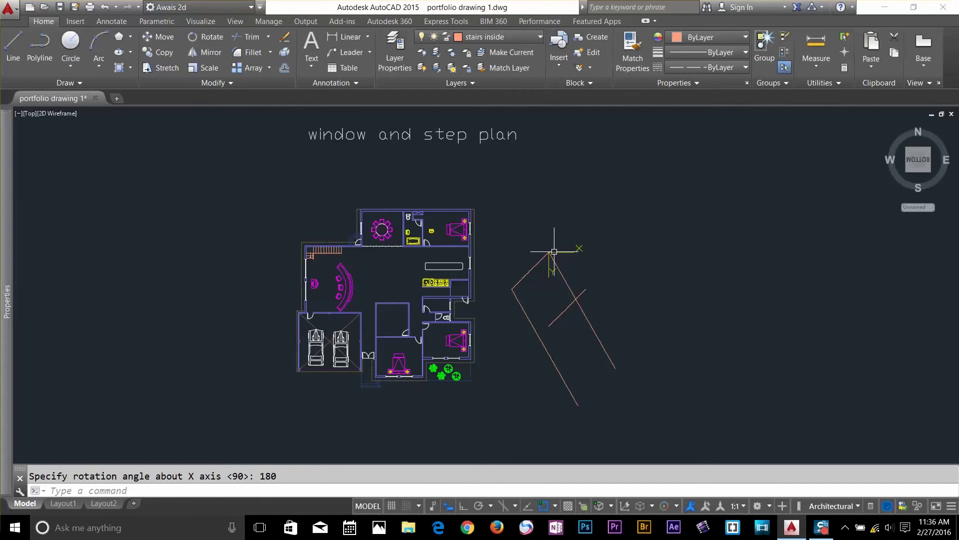
# Rotate the UCS 45 degrees about its Z axis
pyautogui.write('ucs')
pyautogui.press('Return')
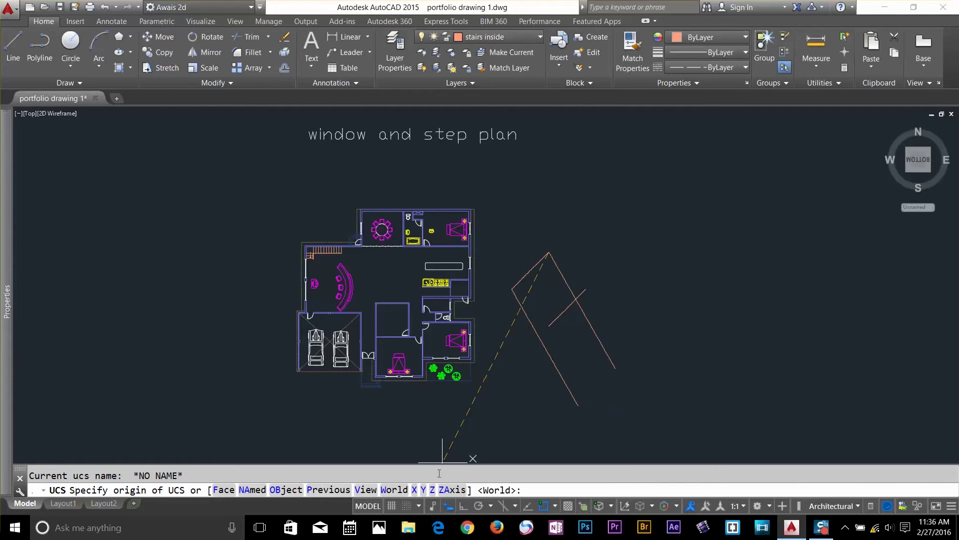
pyautogui.click(432, 491)
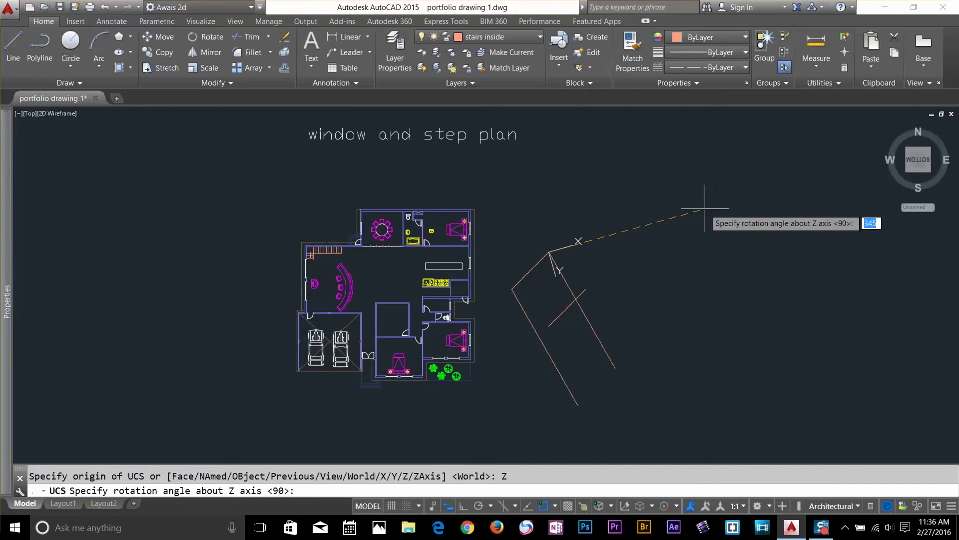
pyautogui.write('4')
pyautogui.press('Return')
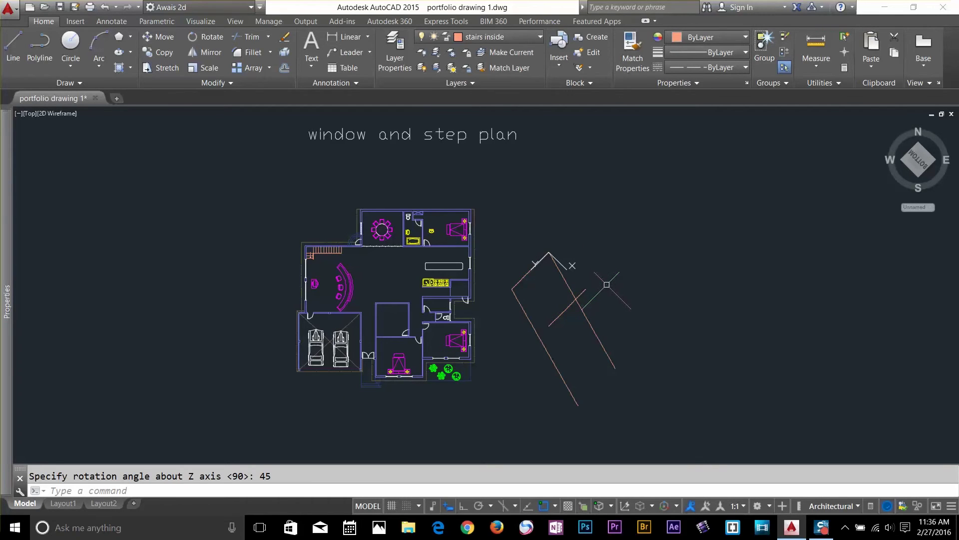
# Restore the World coordinate system with the UCS command
pyautogui.write('UCS')
pyautogui.press('Return')
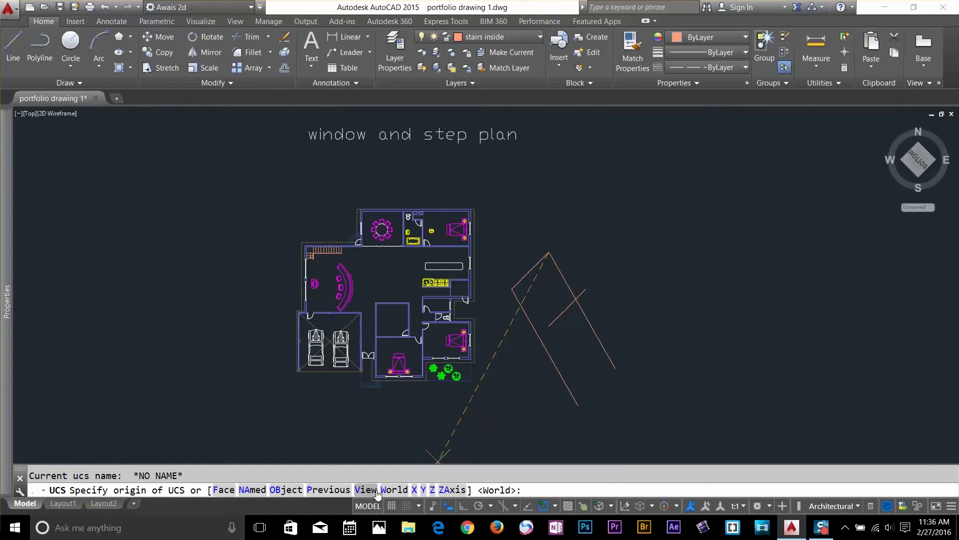
pyautogui.click(394, 490)
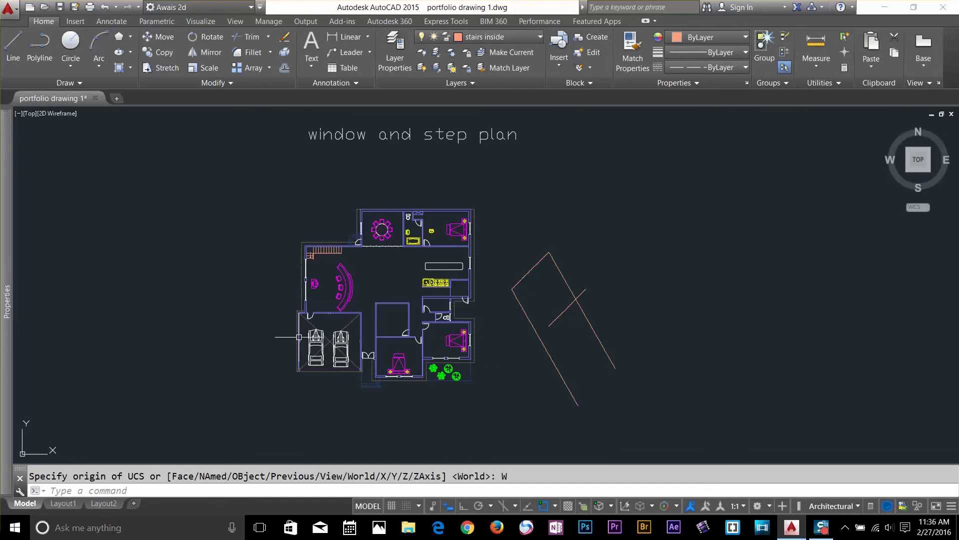
# Align the UCS to the stretched shape's long right edge with the UCS Object option
pyautogui.write('uxs')
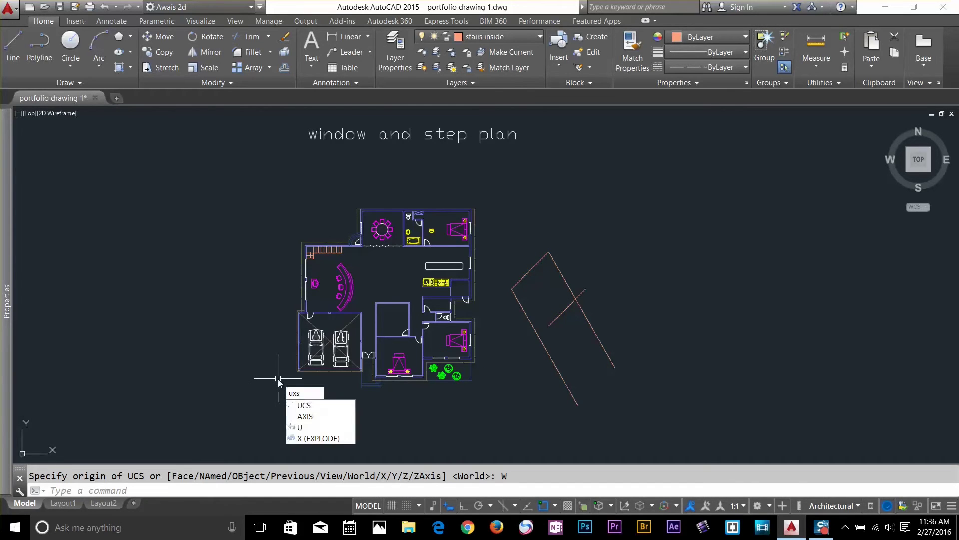
pyautogui.press('BackSpace')
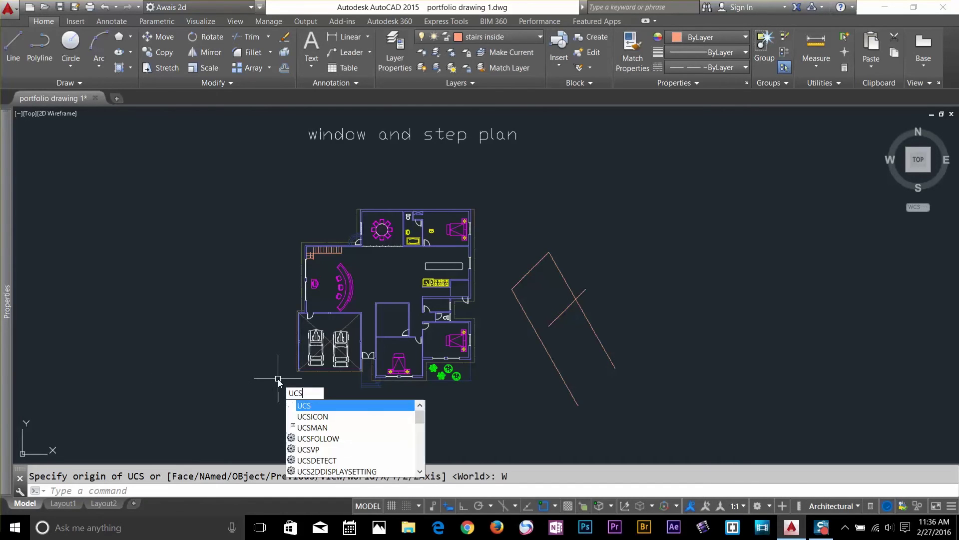
pyautogui.click(313, 406)
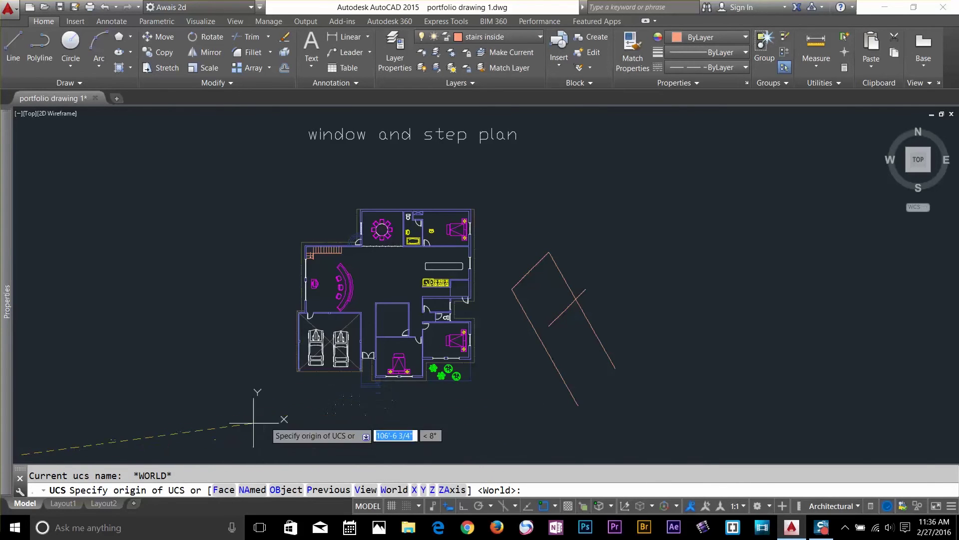
pyautogui.click(288, 489)
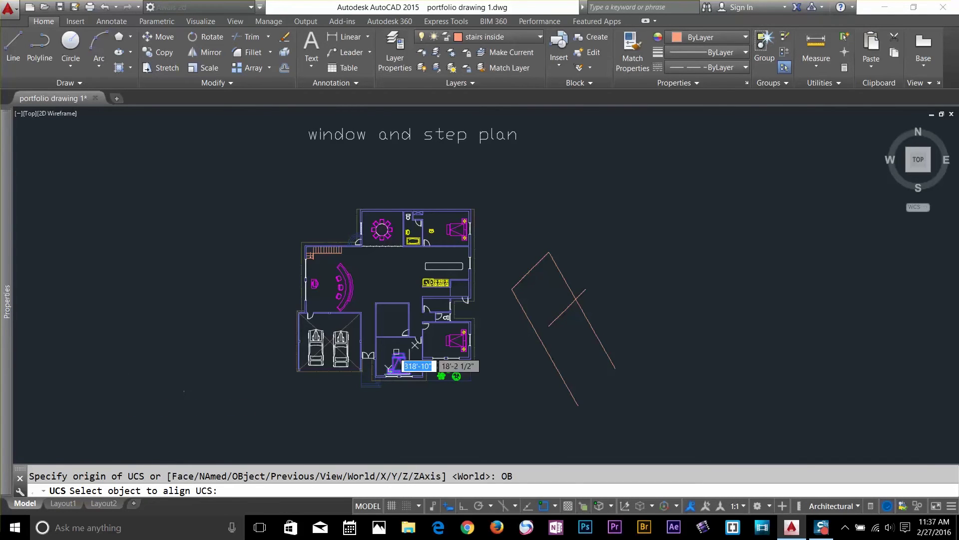
pyautogui.click(537, 263)
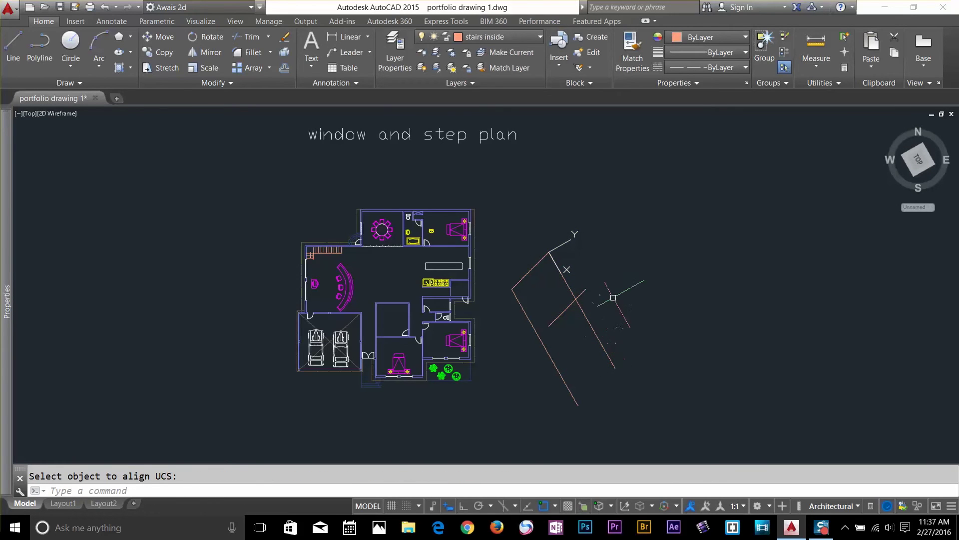
# Turn the drawing to the plan view of the current UCS with the PLAN command
pyautogui.scroll(2, 607, 296)
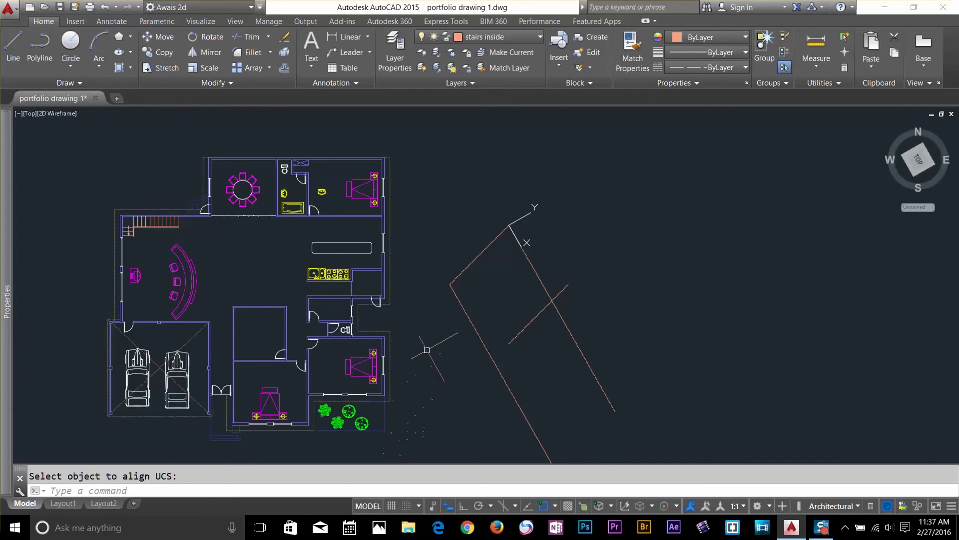
pyautogui.moveTo(445, 312)
pyautogui.mouseDown(button='middle')
pyautogui.moveTo(505, 300)
pyautogui.moveTo(541, 307)
pyautogui.mouseUp(button='middle')
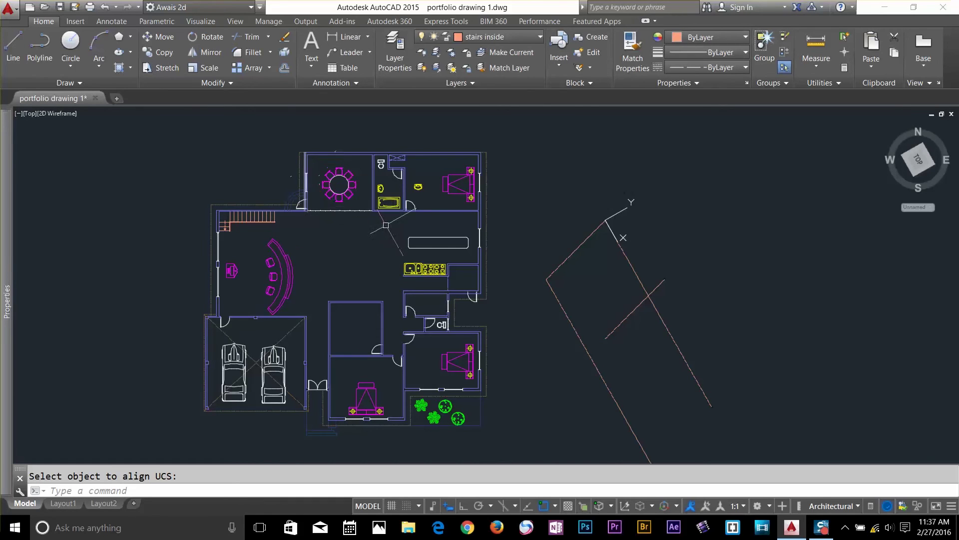
pyautogui.write('PLAN')
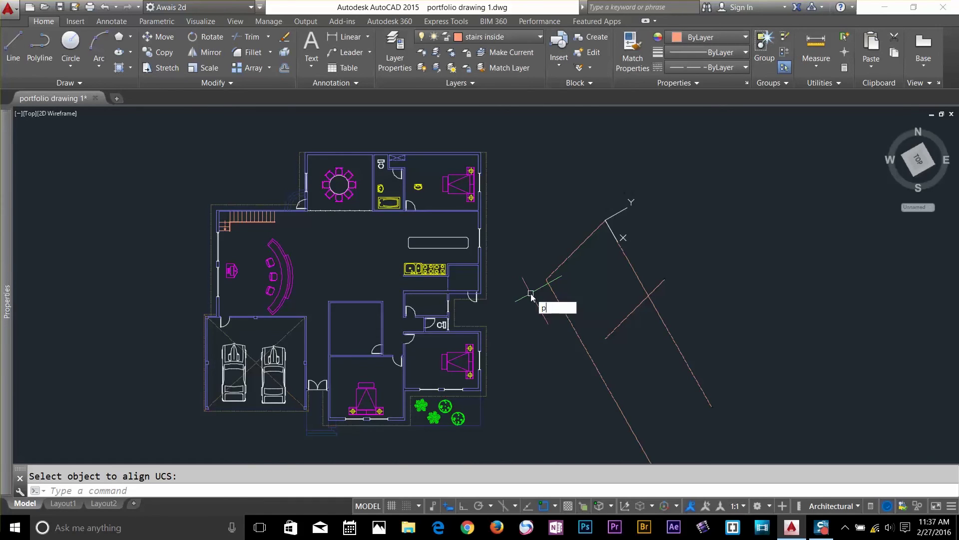
pyautogui.press('Return')
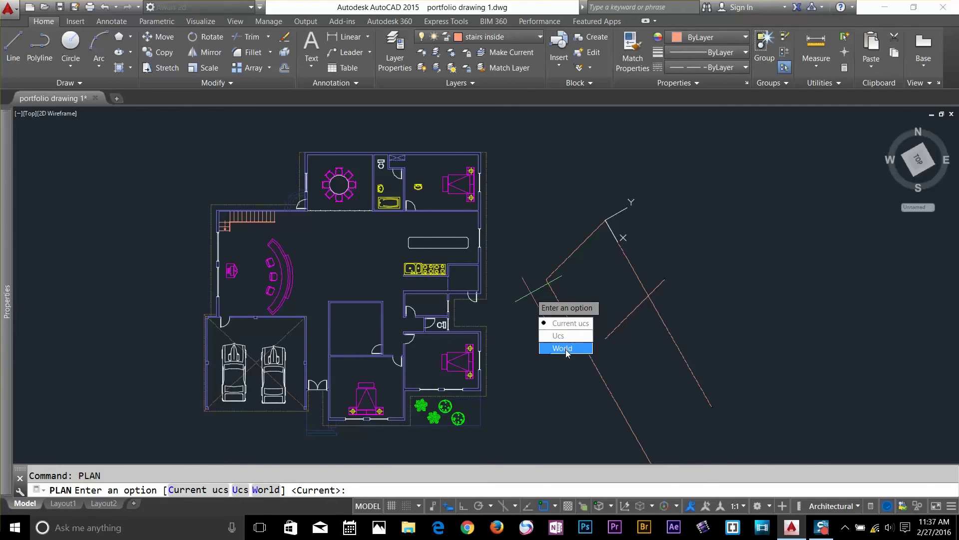
pyautogui.click(568, 323)
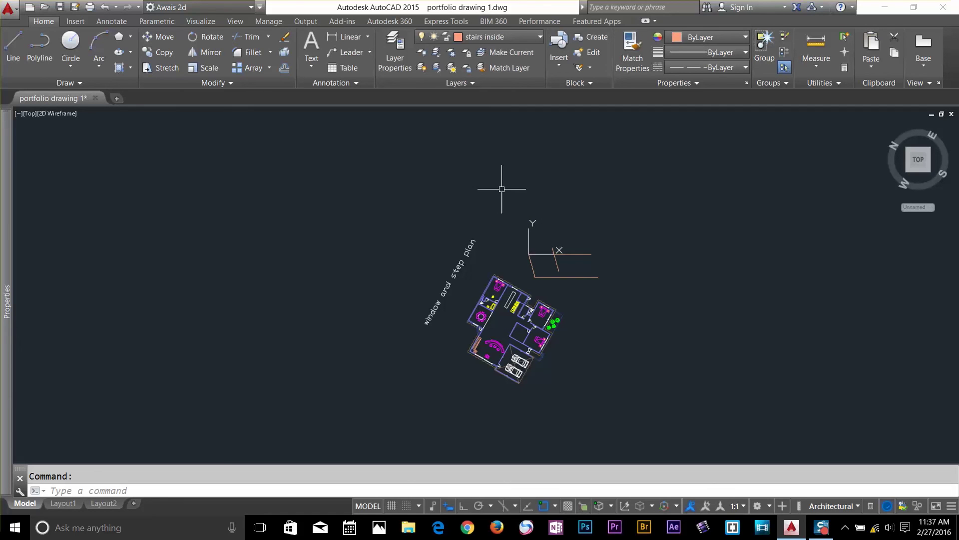
# Reset the UCS to World while the view stays rotated
pyautogui.write('ucs')
pyautogui.press('Return')
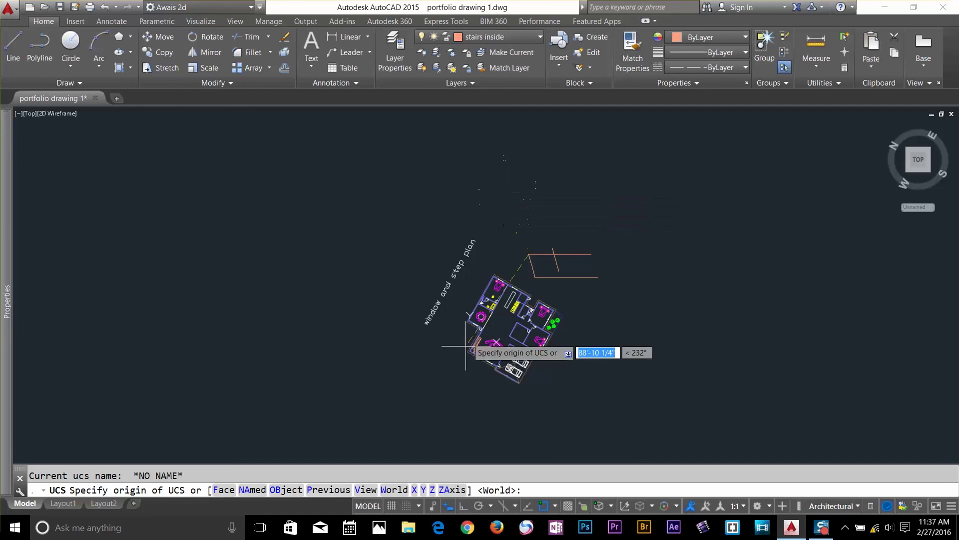
pyautogui.write('W')
pyautogui.press('Return')
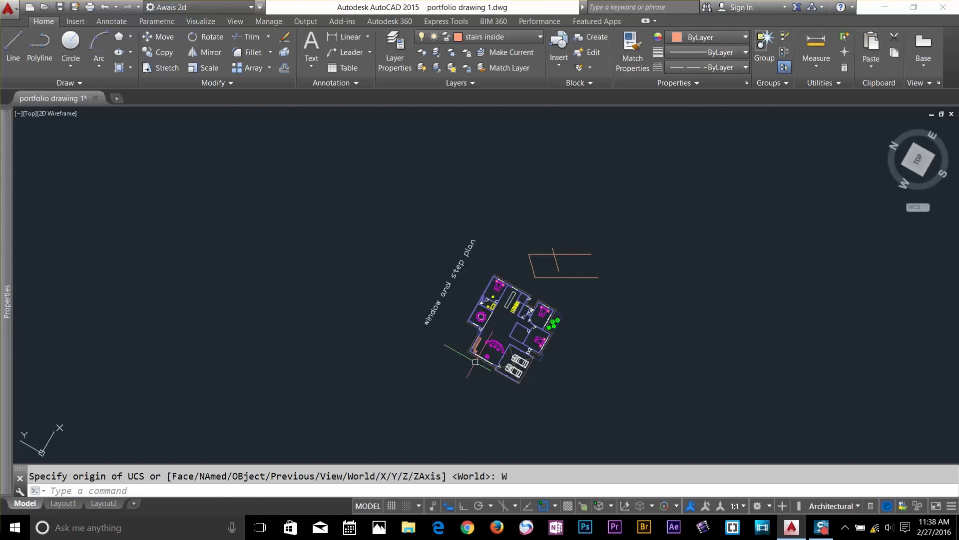
# Restore the World plan view with the PLAN command and frame the floor plan with the stretched shape
pyautogui.write('PLAN')
pyautogui.press('Return')
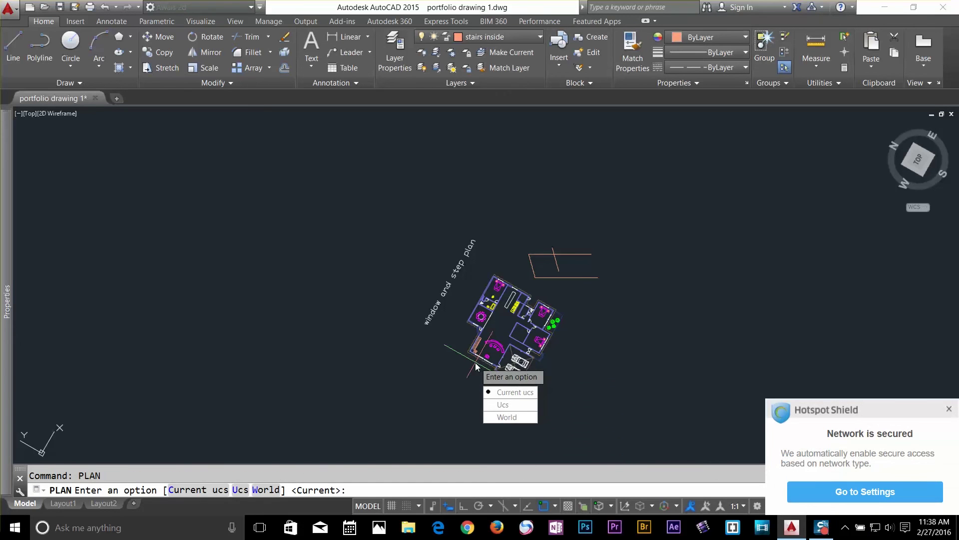
pyautogui.click(507, 417)
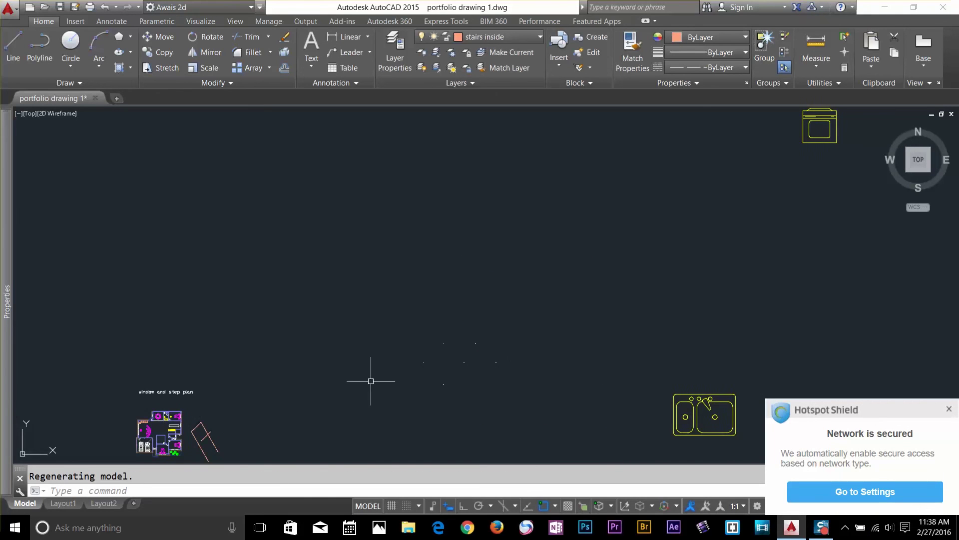
pyautogui.moveTo(292, 400); pyautogui.dragTo(485, 266, button='middle')
pyautogui.scroll(9, 392, 288)
pyautogui.scroll(-3, 392, 288)
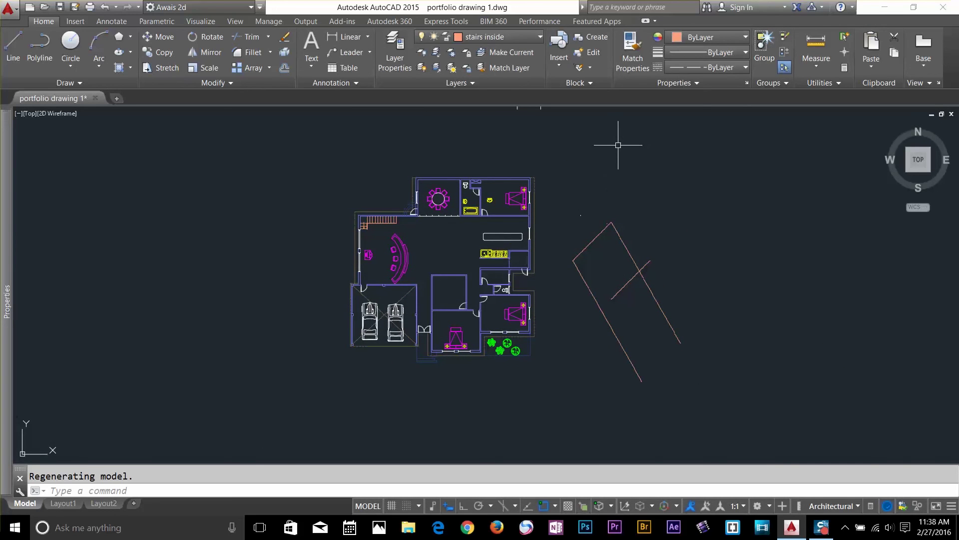